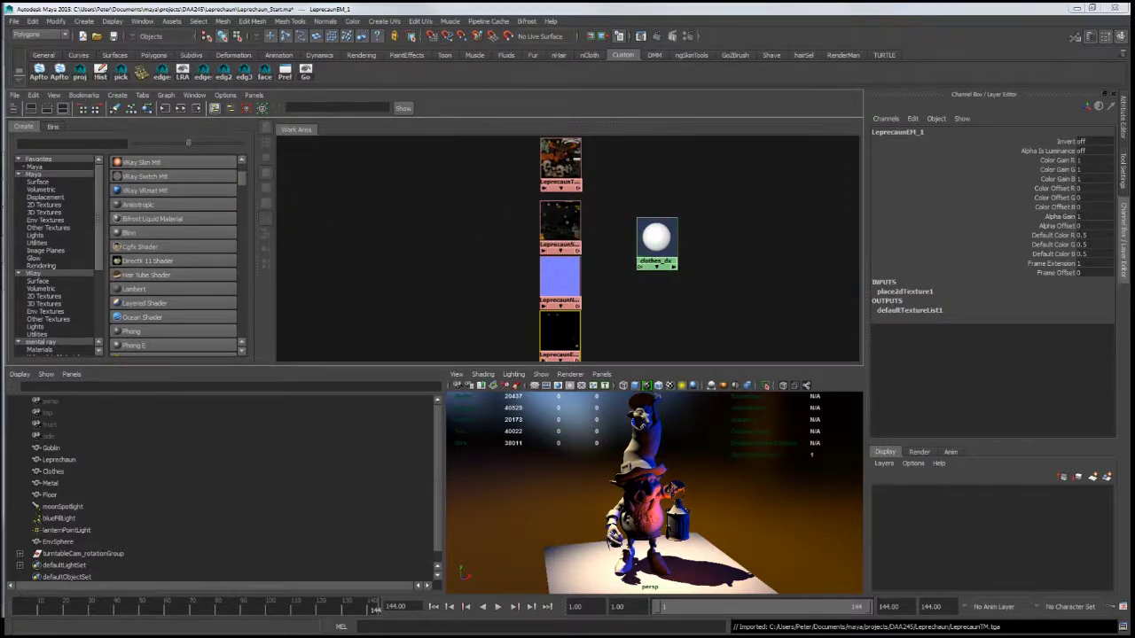
Step: Bring nightEnv.tga from the Leprechaun project folder into the Hypershade work area and place its node above the Leprecaun texture nodes
{"action": "key", "text": "alt+Tab"}
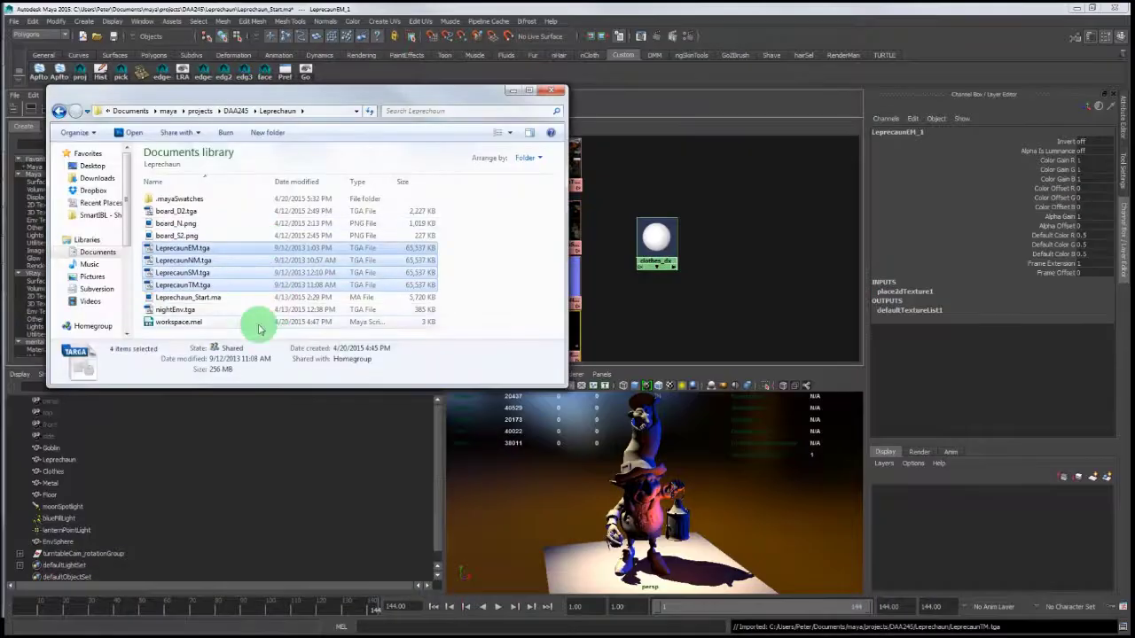
{"action": "left_click_drag", "start_coordinate": [242, 312], "coordinate": [154, 312]}
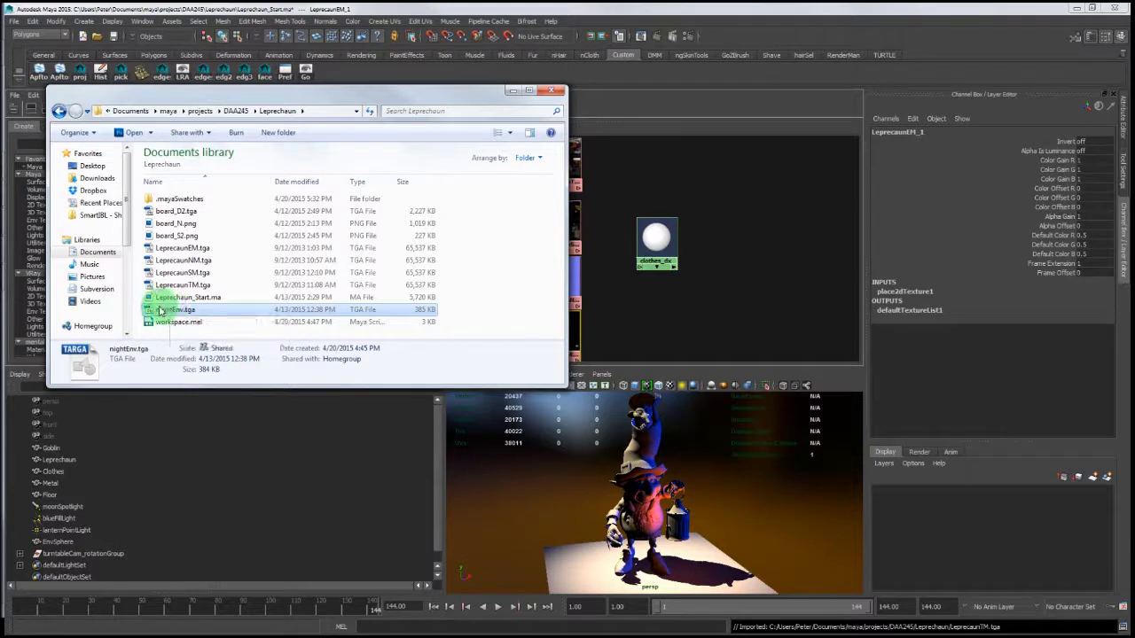
{"action": "left_click_drag", "start_coordinate": [146, 306], "coordinate": [646, 171]}
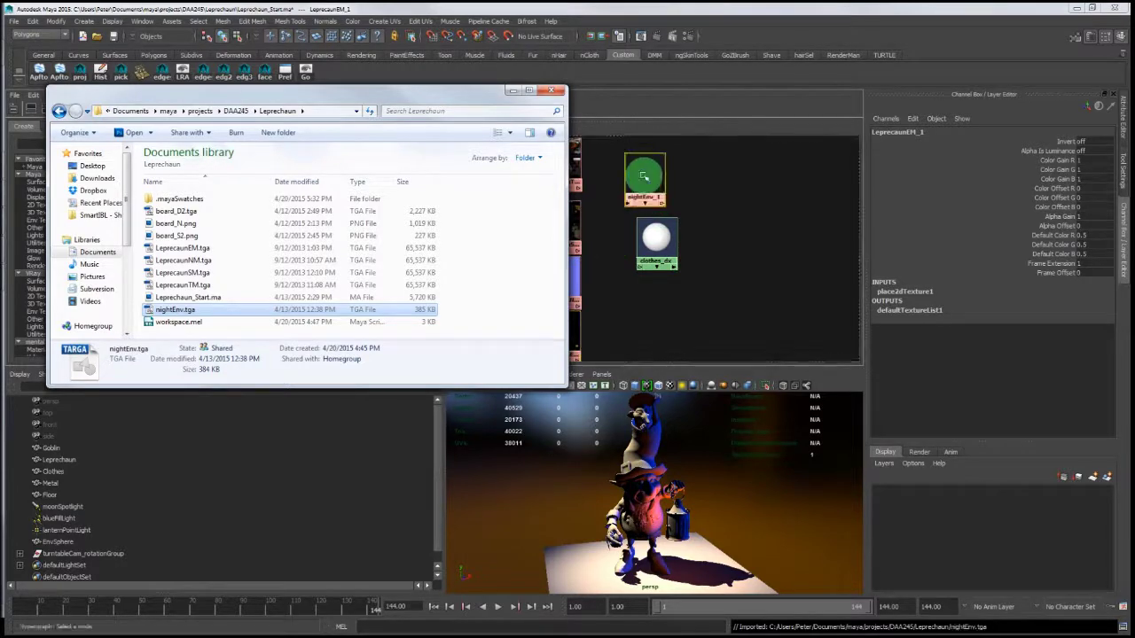
{"action": "left_click", "coordinate": [515, 91]}
{"action": "middle_click_drag", "start_coordinate": [650, 210], "coordinate": [636, 266], "text": "alt"}
{"action": "left_click_drag", "start_coordinate": [635, 266], "coordinate": [552, 138]}
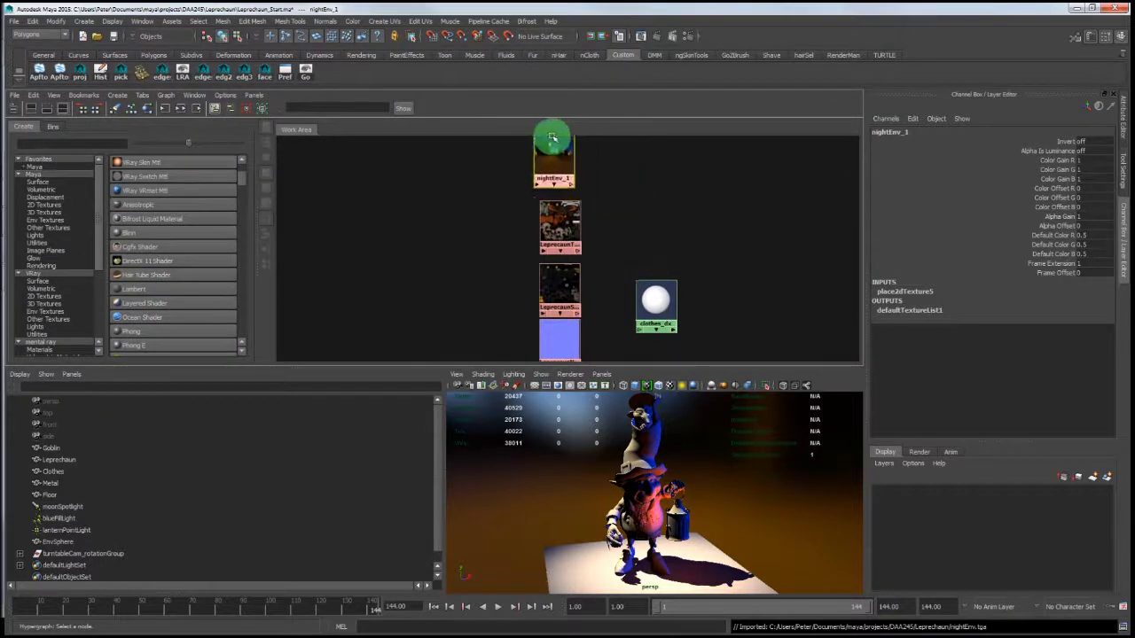
{"action": "middle_click_drag", "start_coordinate": [551, 138], "coordinate": [632, 291], "text": "alt"}
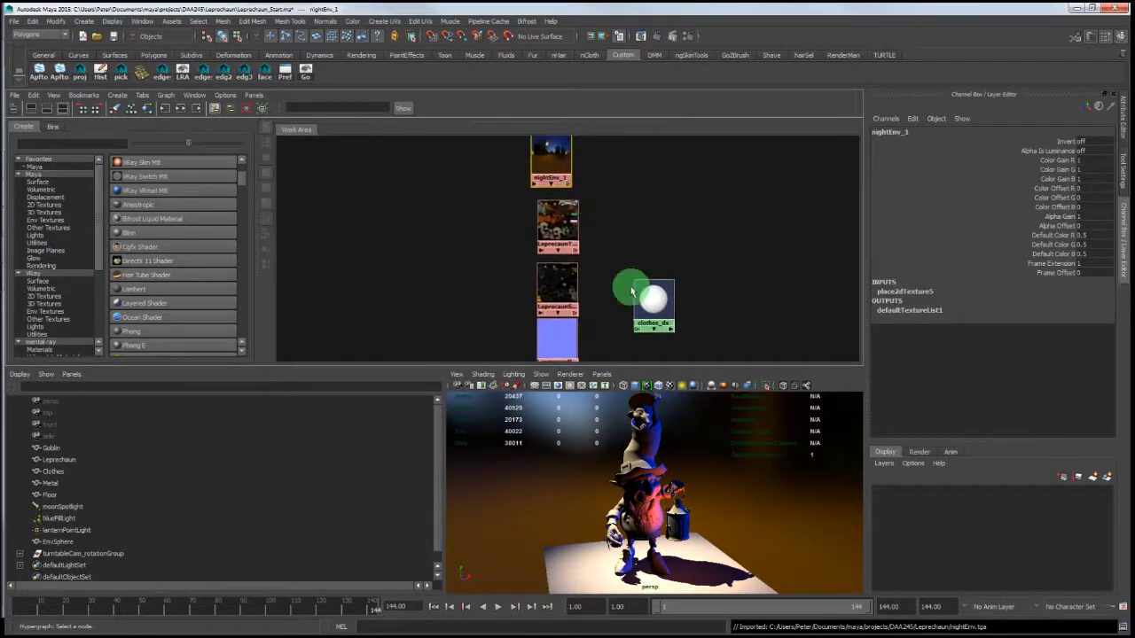
Step: Move the clothes_dx shader node slightly upward beside the texture column and open its attributes
{"action": "left_click_drag", "start_coordinate": [654, 304], "coordinate": [655, 277]}
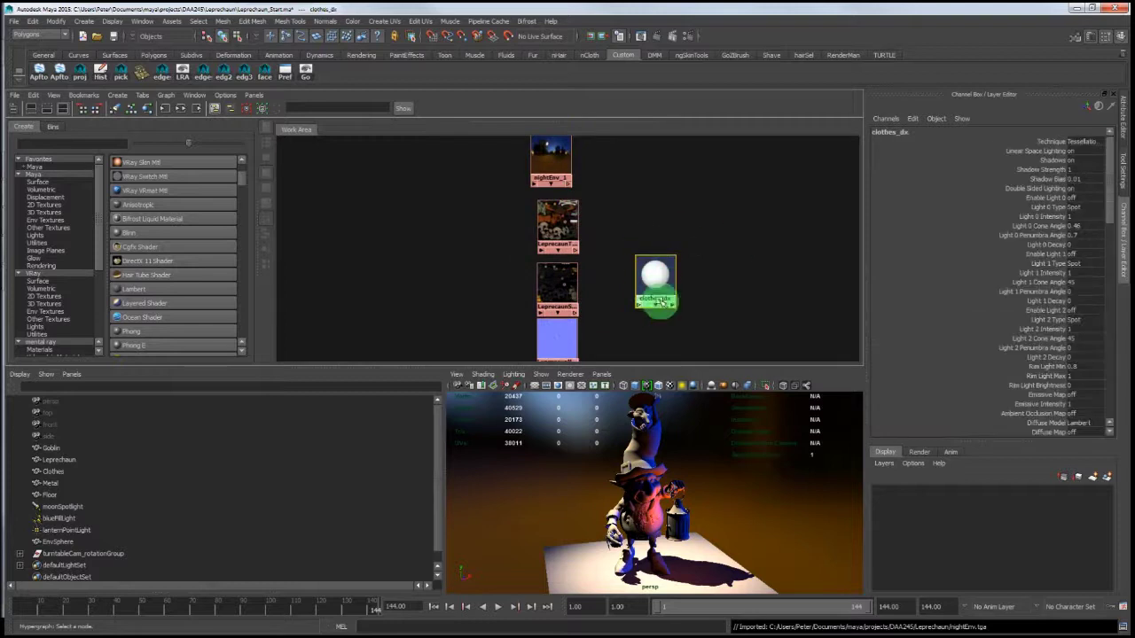
{"action": "left_click", "coordinate": [662, 276]}
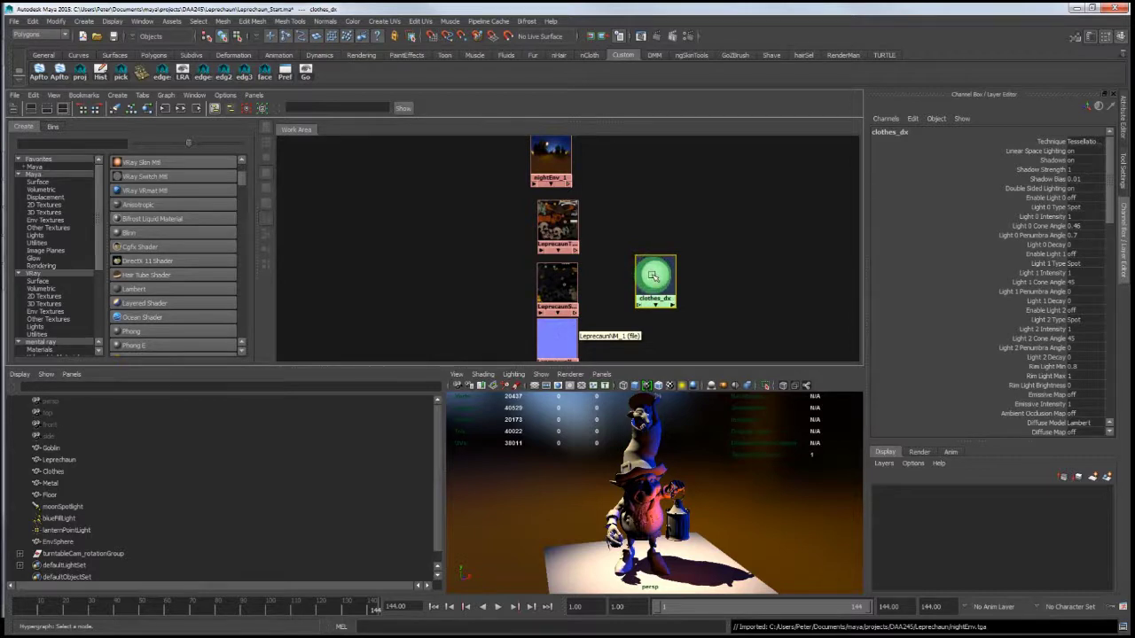
{"action": "double_click", "coordinate": [654, 276]}
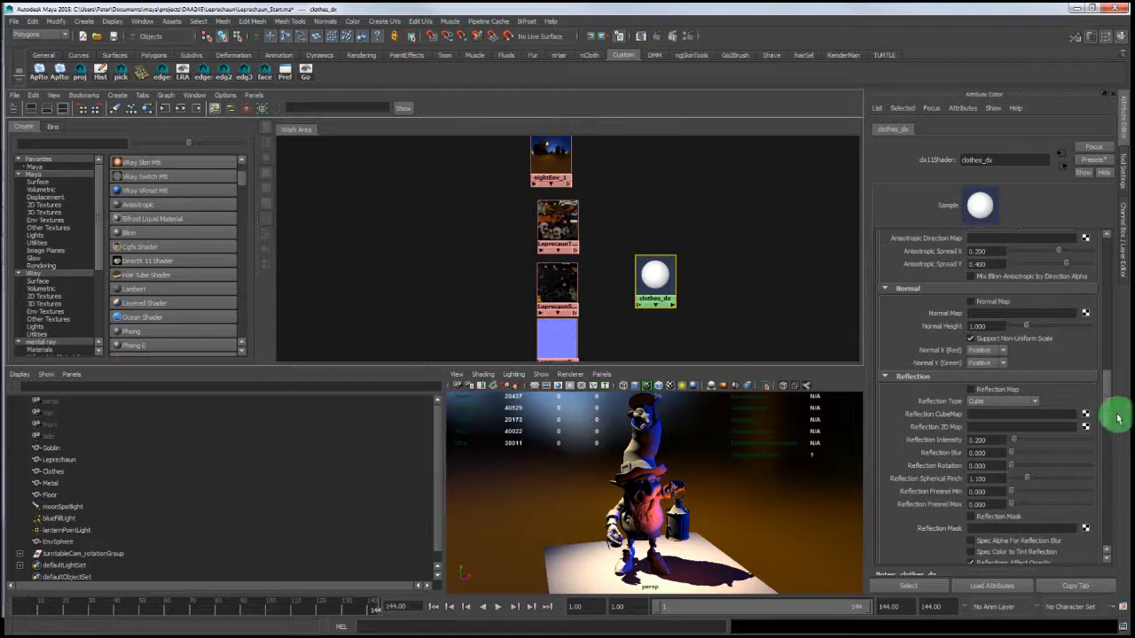
Step: Examine the clothes_dx shader's available techniques and its assigned shader file path
{"action": "left_click_drag", "start_coordinate": [1108, 410], "coordinate": [1107, 233]}
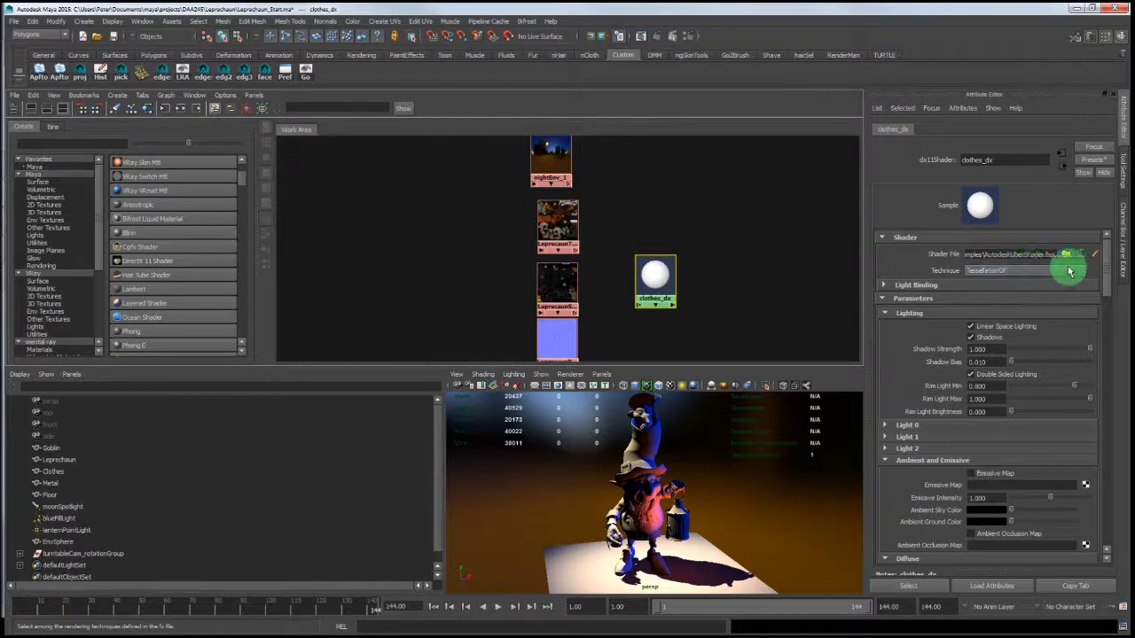
{"action": "left_click", "coordinate": [1011, 271]}
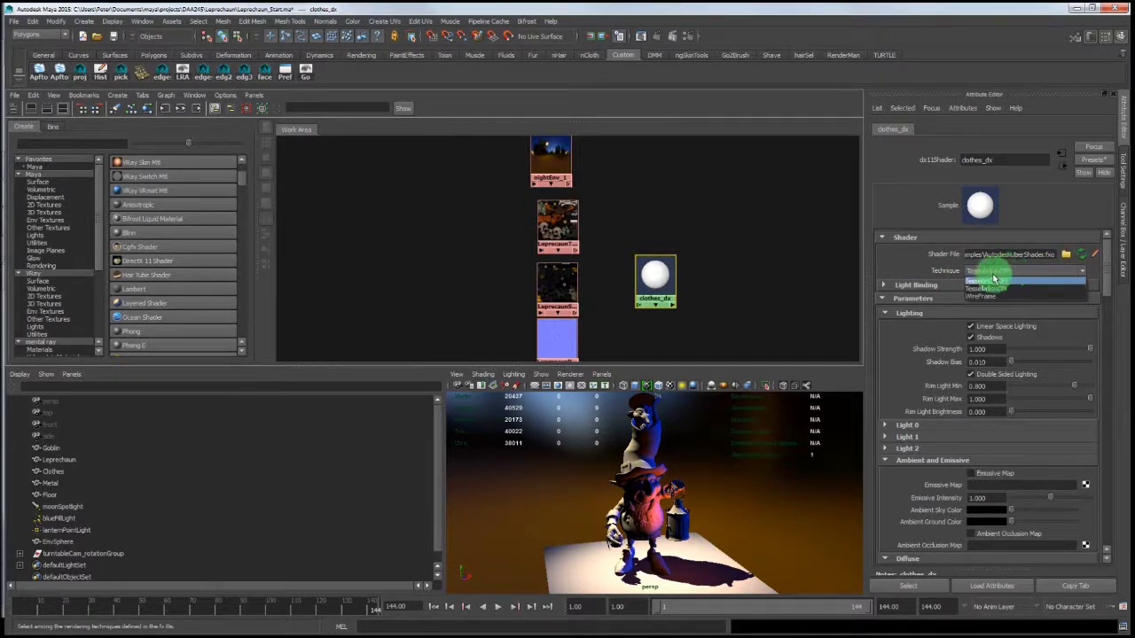
{"action": "left_click", "coordinate": [953, 269]}
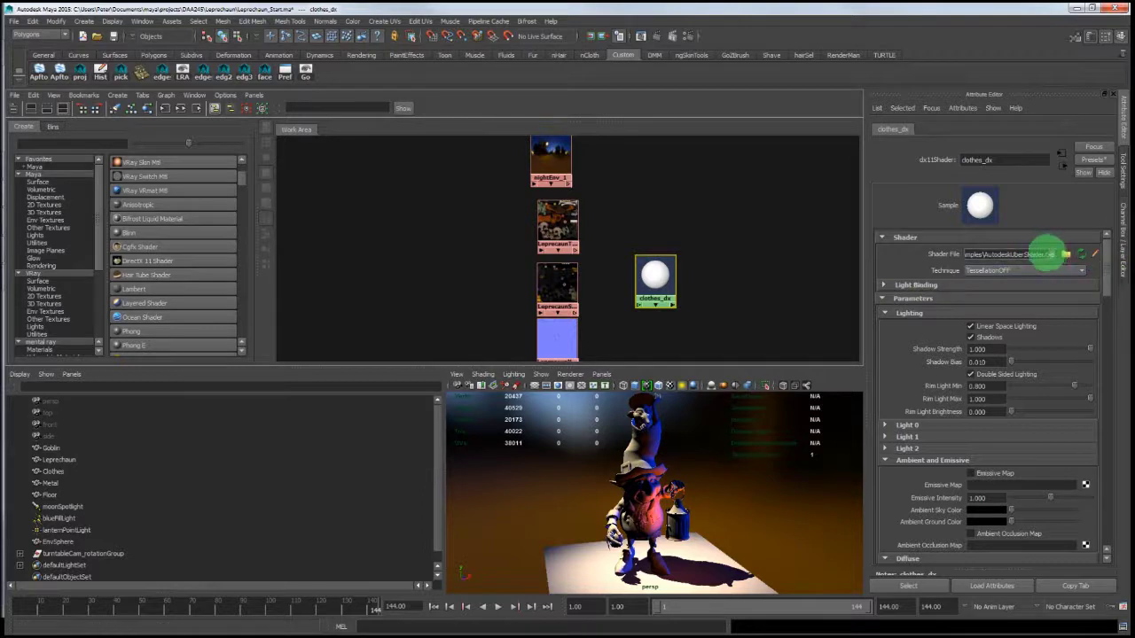
{"action": "left_click_drag", "start_coordinate": [1046, 254], "coordinate": [1087, 251]}
{"action": "left_click_drag", "start_coordinate": [1056, 253], "coordinate": [979, 254]}
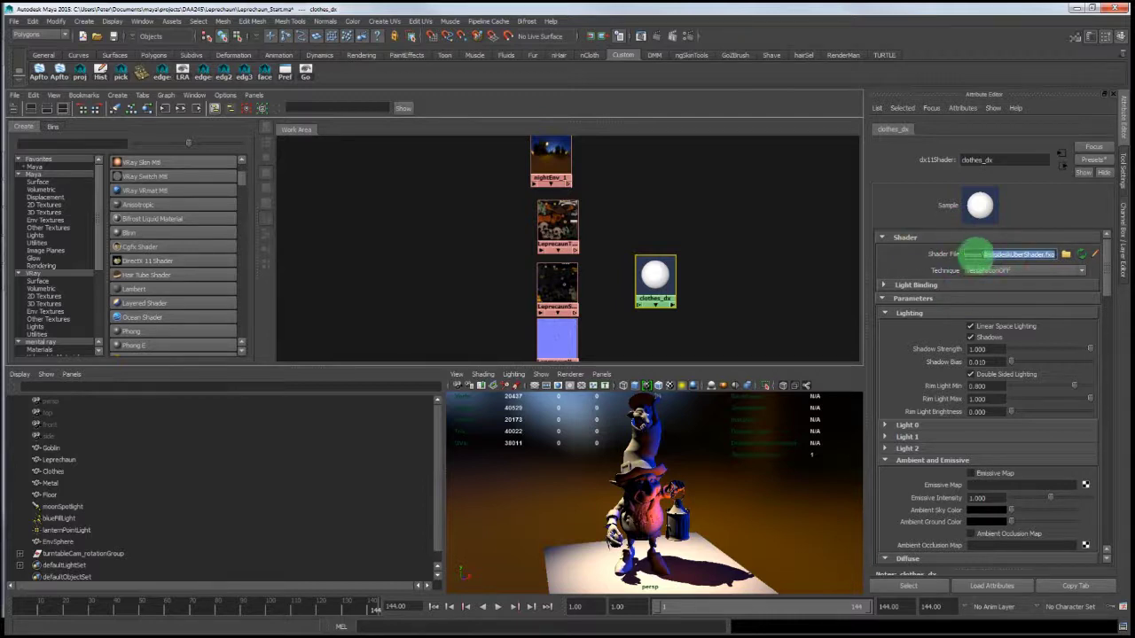
{"action": "left_click_drag", "start_coordinate": [975, 254], "coordinate": [1037, 253]}
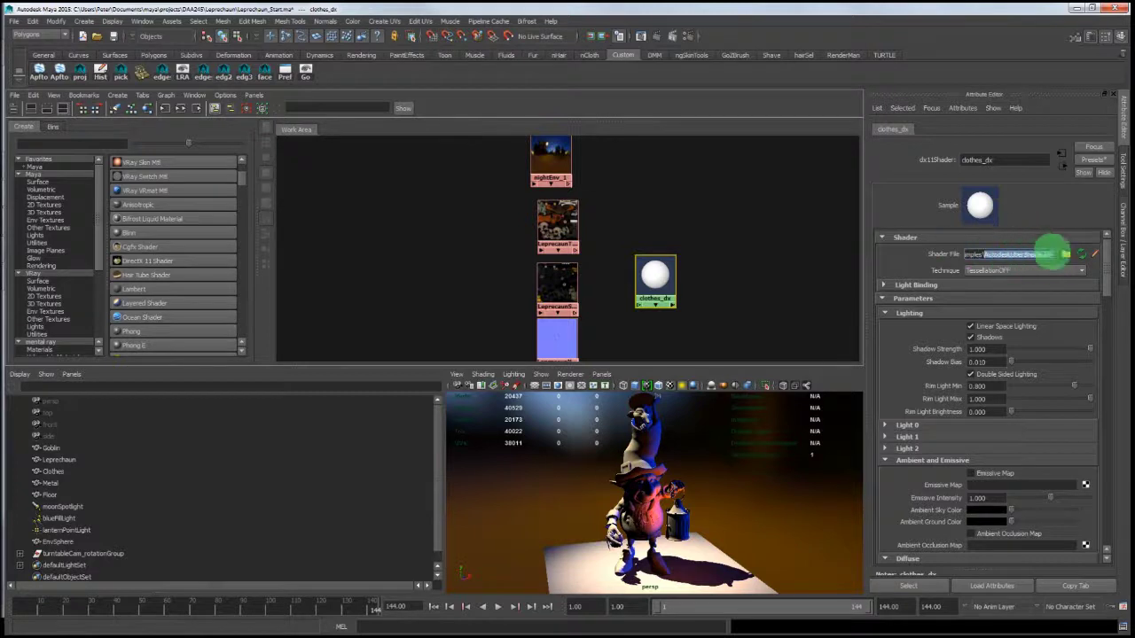
{"action": "left_click_drag", "start_coordinate": [1055, 255], "coordinate": [631, 265]}
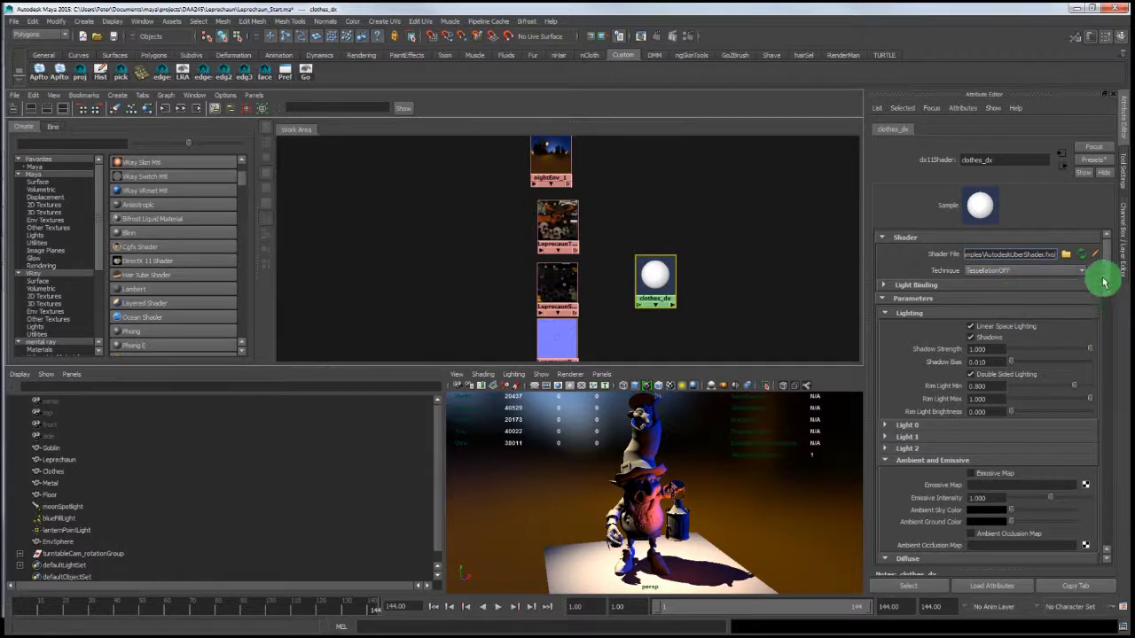
Step: Connect the LeprecaunEM_1 texture to the Emissive Map of clothes_dx and enable the emissive map
{"action": "left_click_drag", "start_coordinate": [1106, 268], "coordinate": [1127, 305]}
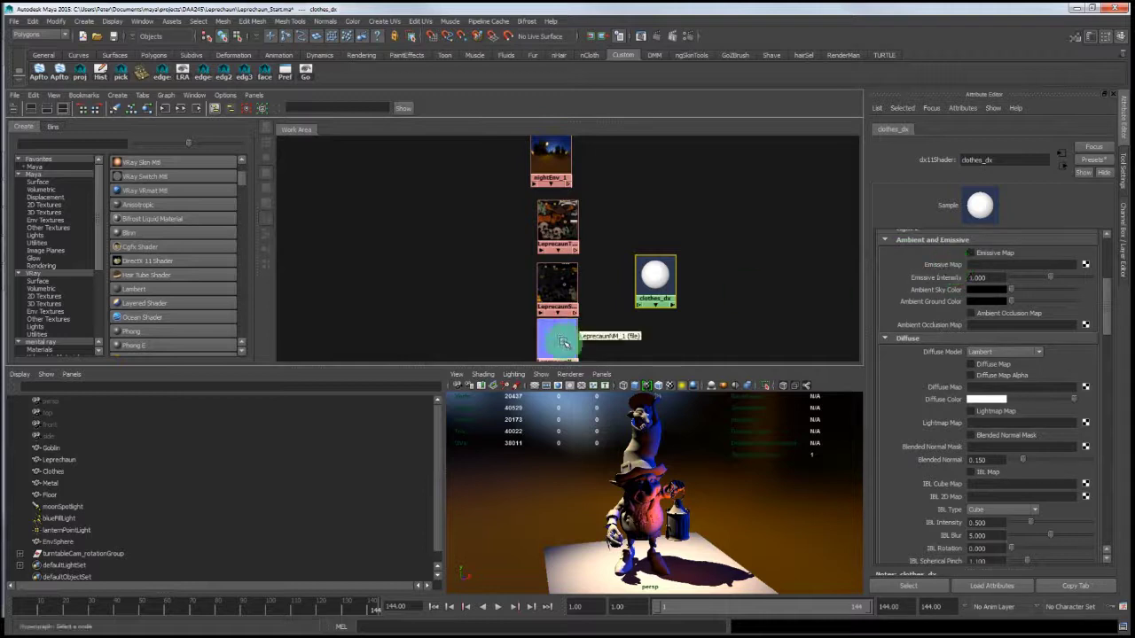
{"action": "middle_click_drag", "start_coordinate": [564, 343], "coordinate": [572, 256], "text": "alt"}
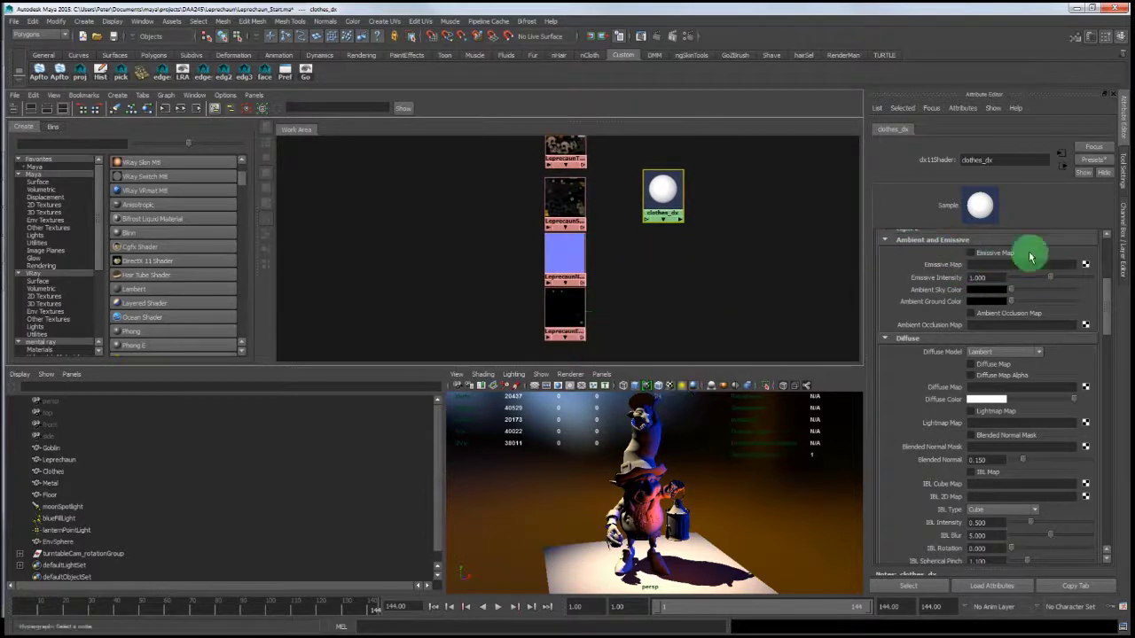
{"action": "middle_click_drag", "start_coordinate": [1030, 257], "coordinate": [582, 259]}
{"action": "mouse_move", "coordinate": [581, 258]}
{"action": "right_mouse_down", "text": "alt"}
{"action": "mouse_move", "coordinate": [932, 254]}
{"action": "mouse_move", "coordinate": [696, 242]}
{"action": "mouse_move", "coordinate": [471, 197]}
{"action": "mouse_move", "coordinate": [671, 258]}
{"action": "mouse_move", "coordinate": [588, 228]}
{"action": "mouse_move", "coordinate": [615, 264]}
{"action": "mouse_move", "coordinate": [671, 296]}
{"action": "mouse_move", "coordinate": [608, 228]}
{"action": "mouse_move", "coordinate": [572, 210]}
{"action": "mouse_move", "coordinate": [604, 210]}
{"action": "mouse_move", "coordinate": [570, 208]}
{"action": "mouse_move", "coordinate": [598, 212]}
{"action": "mouse_move", "coordinate": [653, 297]}
{"action": "right_mouse_up", "text": "alt"}
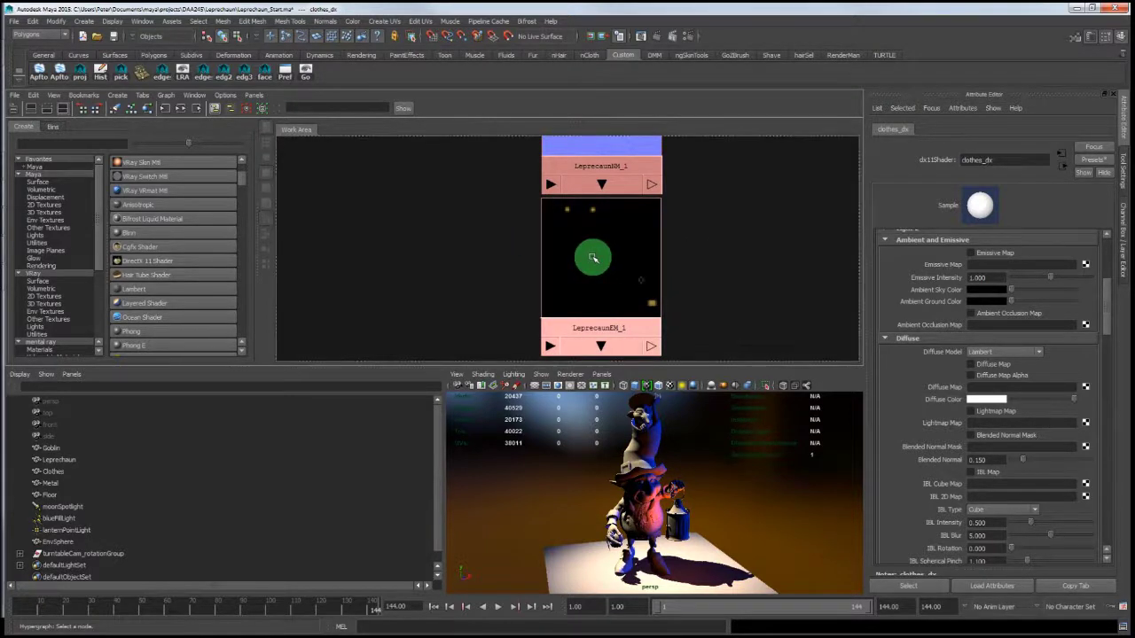
{"action": "middle_click_drag", "start_coordinate": [671, 268], "coordinate": [946, 269]}
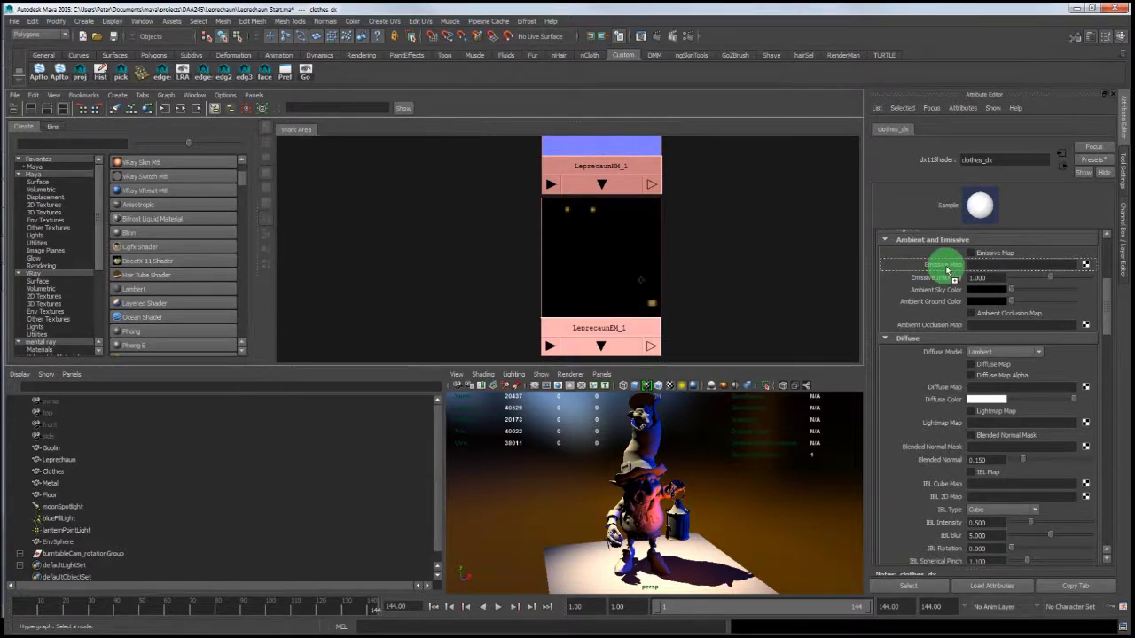
{"action": "middle_click_drag", "start_coordinate": [947, 269], "coordinate": [943, 263]}
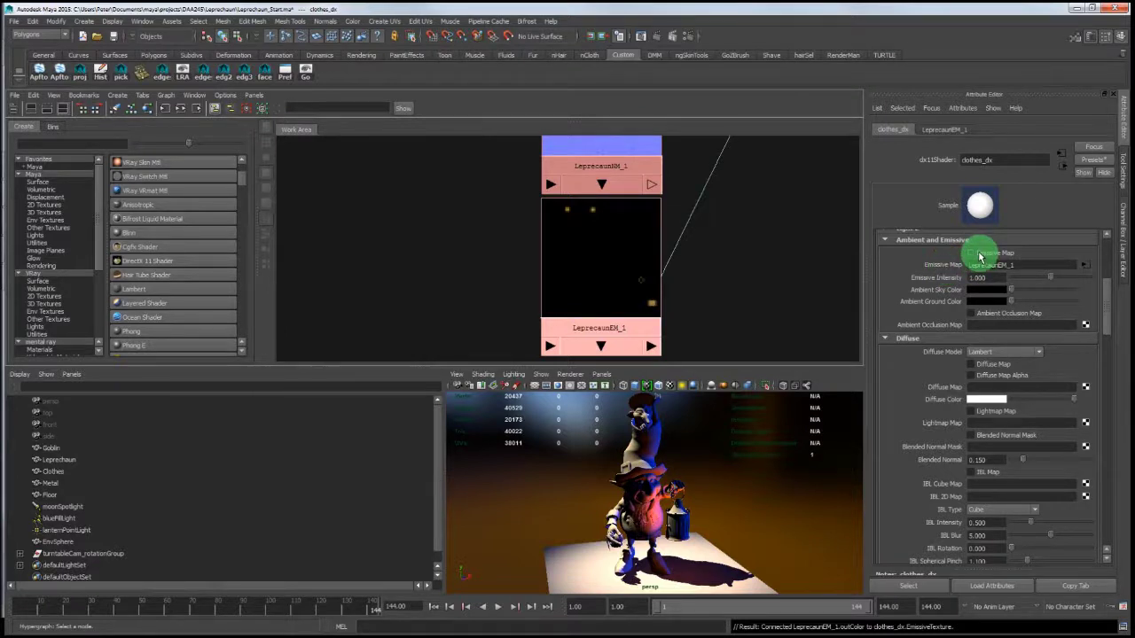
{"action": "left_click", "coordinate": [971, 253]}
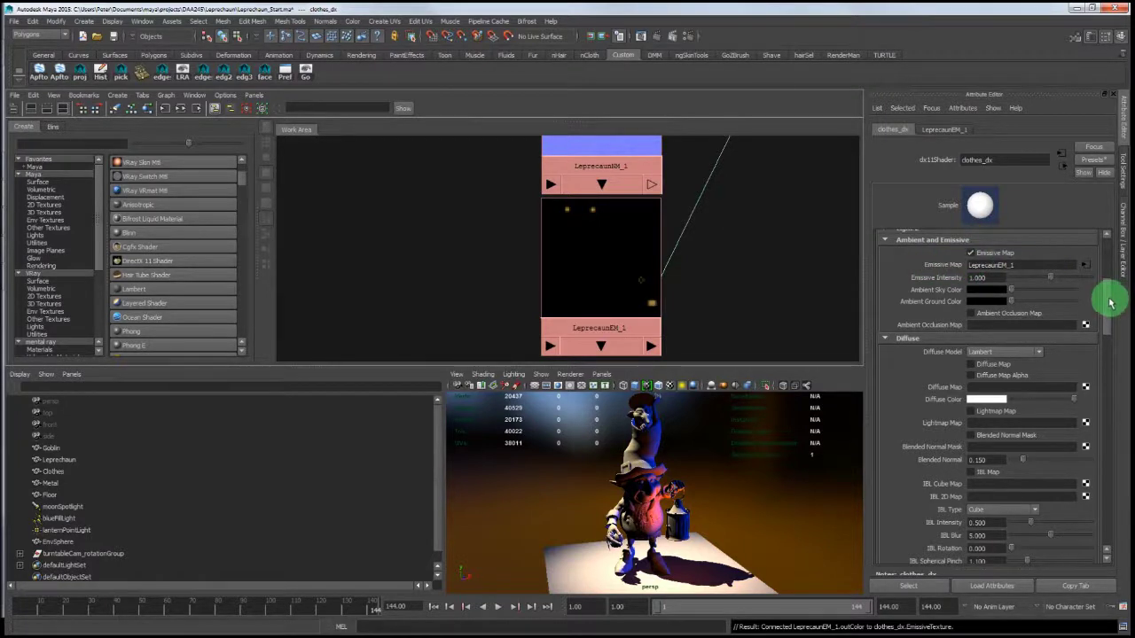
Step: Connect the LeprecaunTM_1 texture to the Diffuse Map of clothes_dx and enable the diffuse map
{"action": "left_click_drag", "start_coordinate": [1108, 303], "coordinate": [1113, 317]}
{"action": "scroll", "coordinate": [1114, 319], "scroll_direction": "down", "scroll_amount": 1}
{"action": "scroll", "coordinate": [1114, 320], "scroll_direction": "up", "scroll_amount": 1}
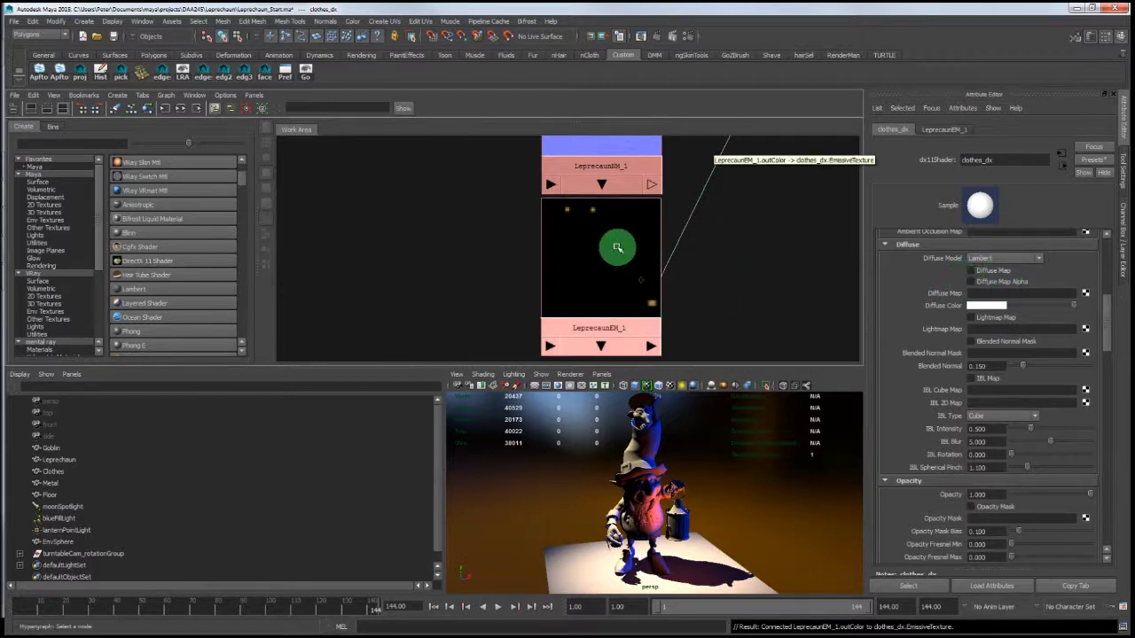
{"action": "middle_click_drag", "start_coordinate": [608, 228], "coordinate": [608, 380], "text": "alt"}
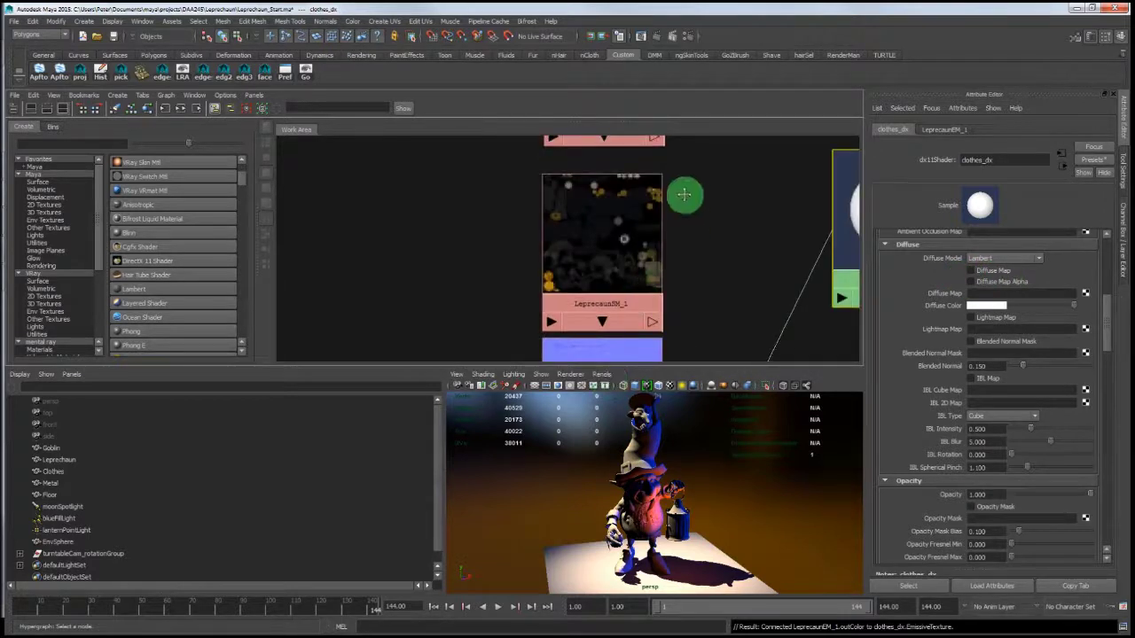
{"action": "right_click_drag", "start_coordinate": [684, 195], "coordinate": [636, 208], "text": "alt"}
{"action": "middle_click_drag", "start_coordinate": [625, 215], "coordinate": [615, 354], "text": "alt"}
{"action": "scroll", "coordinate": [585, 236], "scroll_direction": "up", "scroll_amount": 2}
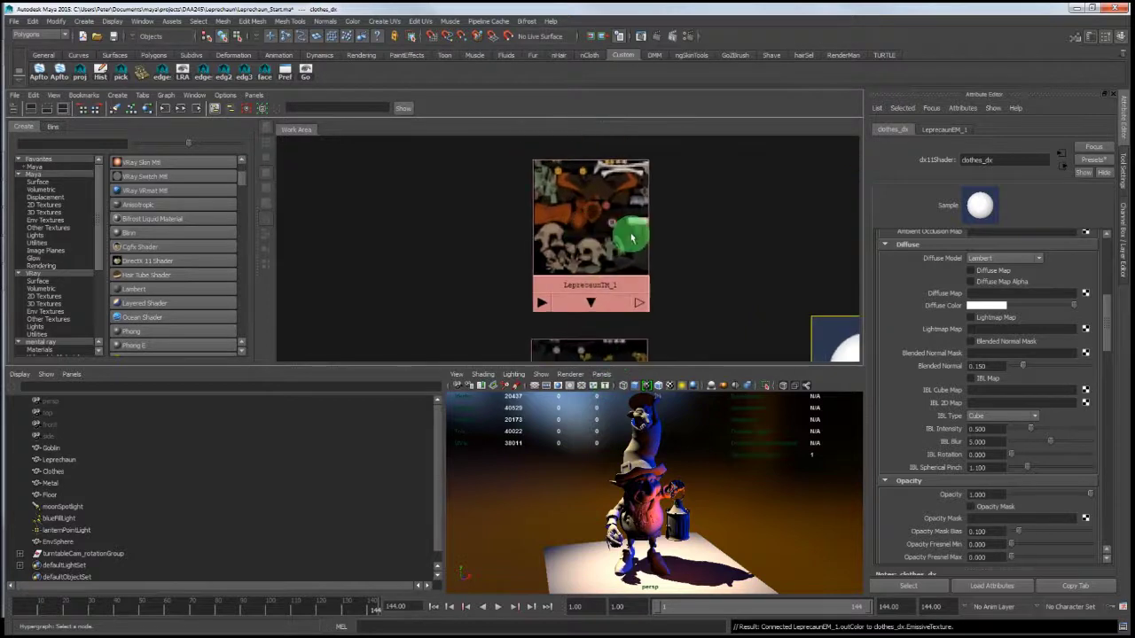
{"action": "middle_click_drag", "start_coordinate": [566, 232], "coordinate": [945, 296]}
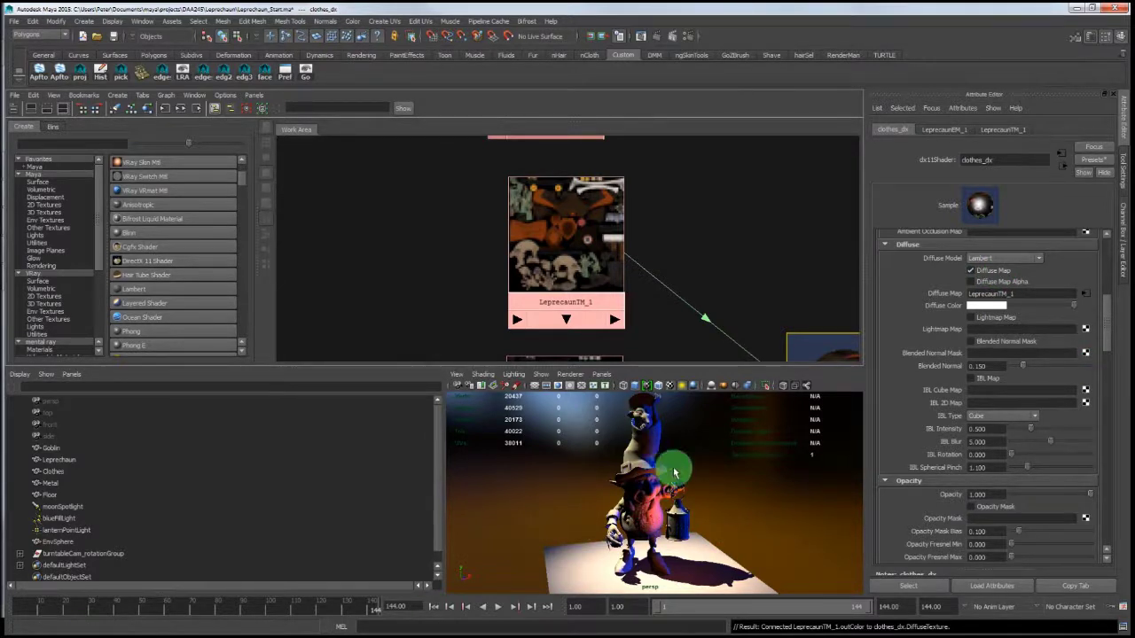
Step: Assign the clothes_dx material to the Goblin, Leprechaun, Clothes and Metal meshes, clear the selection and inspect the textured character
{"action": "left_click_drag", "start_coordinate": [684, 476], "coordinate": [801, 223], "text": "alt"}
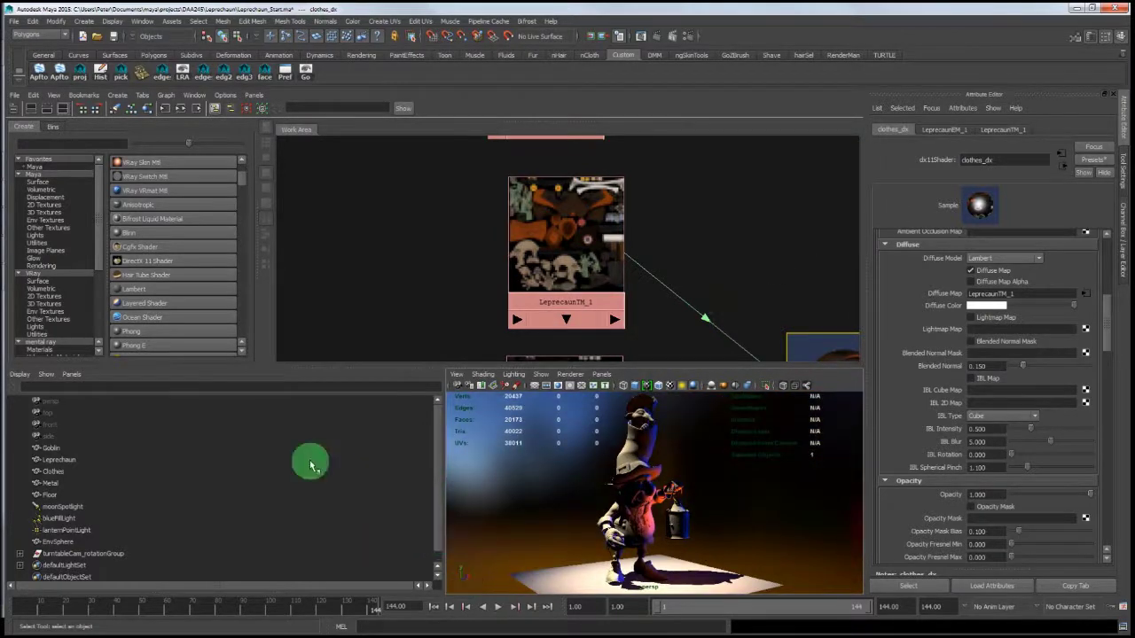
{"action": "left_click_drag", "start_coordinate": [714, 526], "coordinate": [639, 513], "text": "alt"}
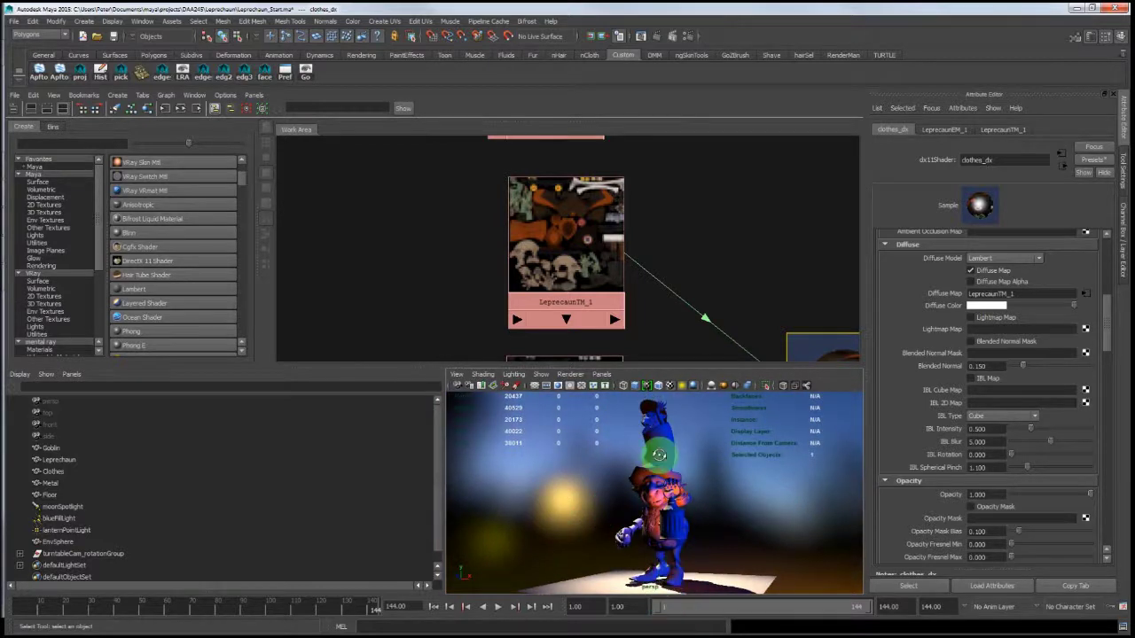
{"action": "middle_click_drag", "start_coordinate": [788, 296], "coordinate": [710, 174], "text": "alt"}
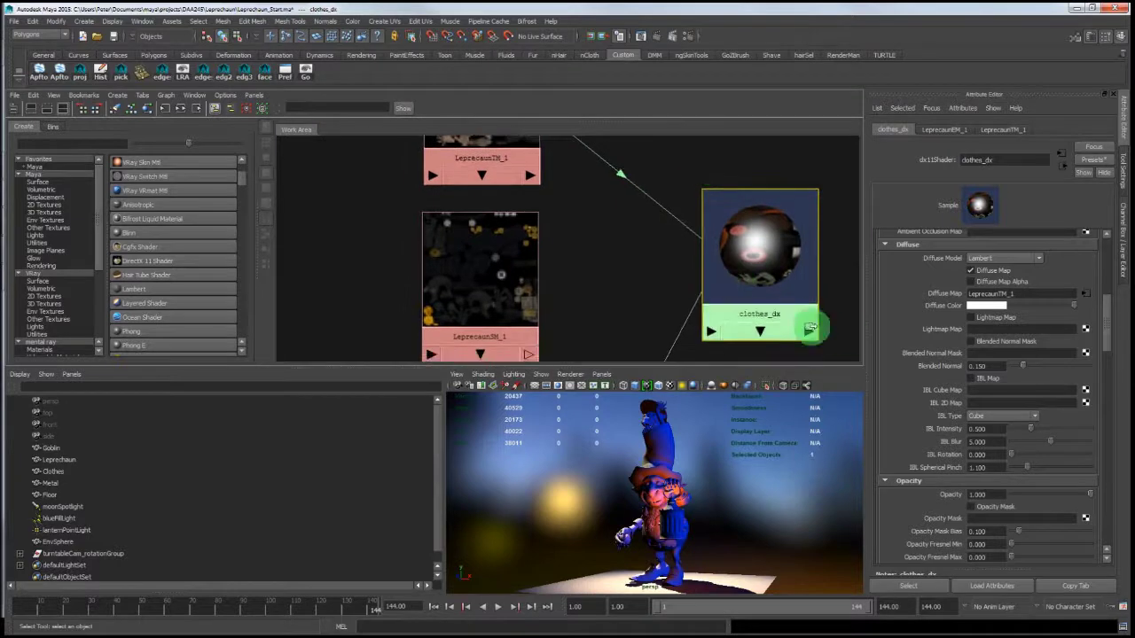
{"action": "mouse_move", "coordinate": [809, 330]}
{"action": "middle_mouse_down"}
{"action": "mouse_move", "coordinate": [639, 345]}
{"action": "mouse_move", "coordinate": [583, 385]}
{"action": "mouse_move", "coordinate": [33, 503]}
{"action": "mouse_move", "coordinate": [46, 448]}
{"action": "middle_mouse_up"}
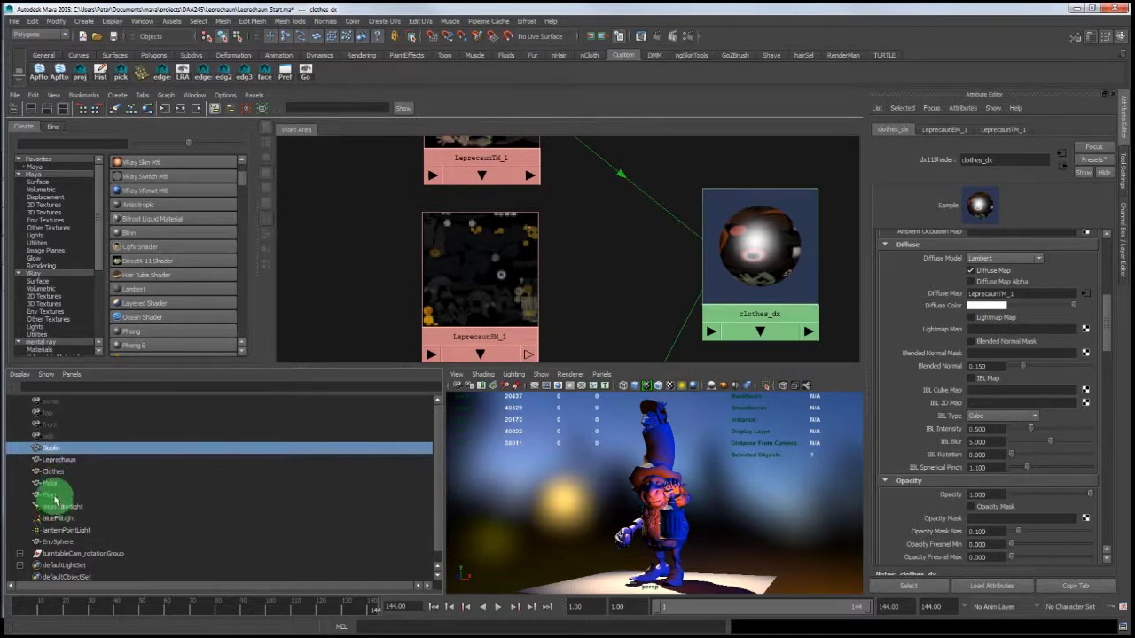
{"action": "left_click", "coordinate": [55, 485], "text": "shift"}
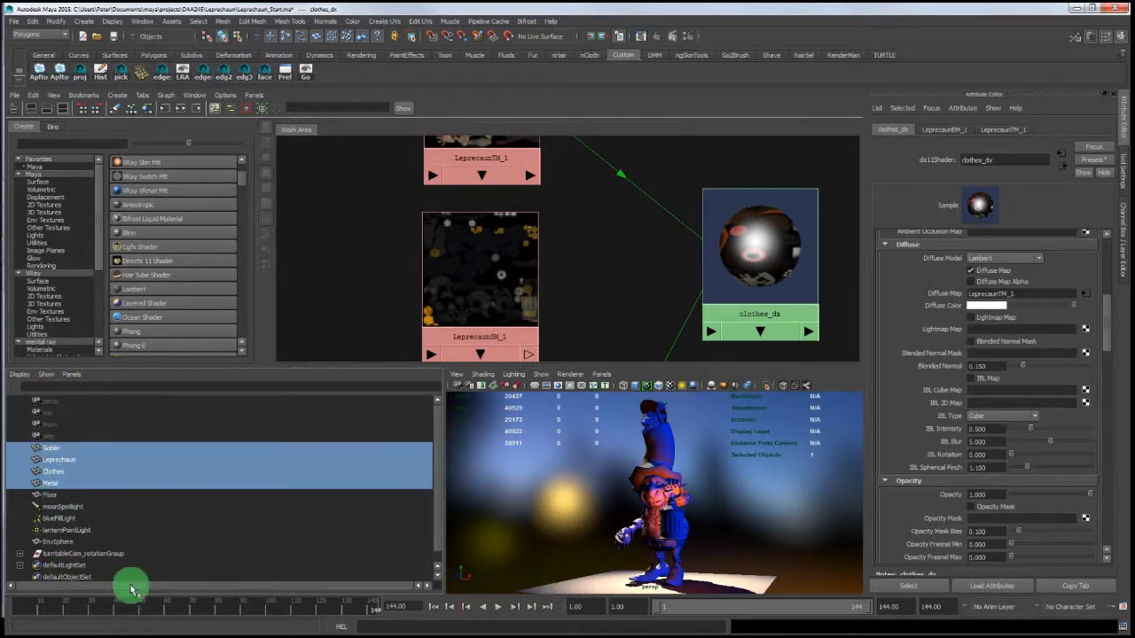
{"action": "middle_click_drag", "start_coordinate": [59, 465], "coordinate": [751, 257]}
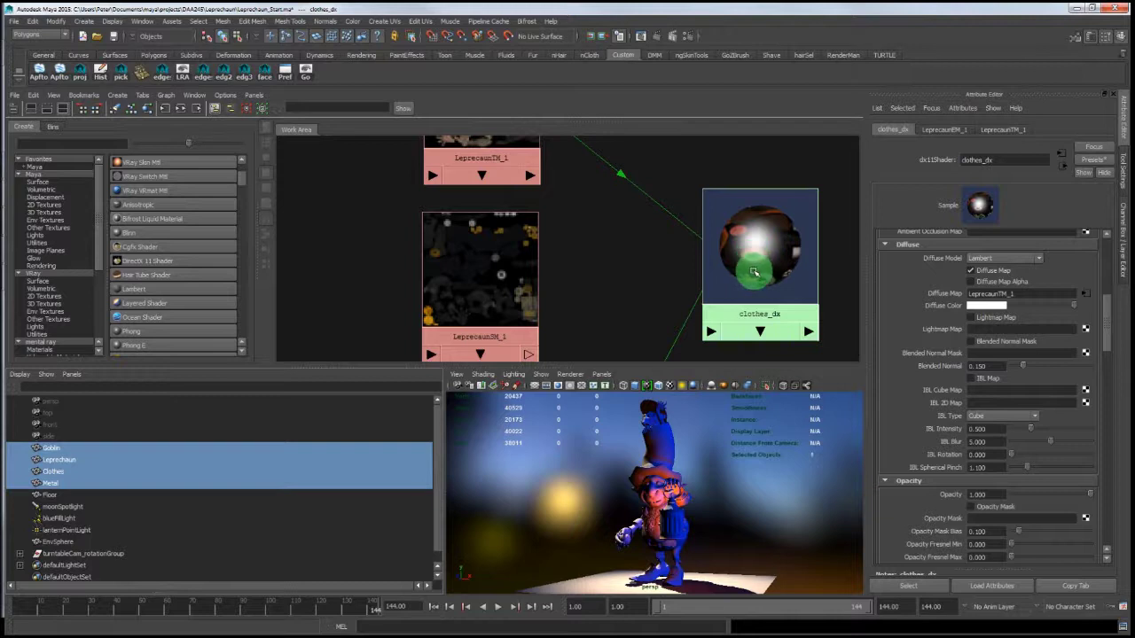
{"action": "right_click", "coordinate": [752, 270]}
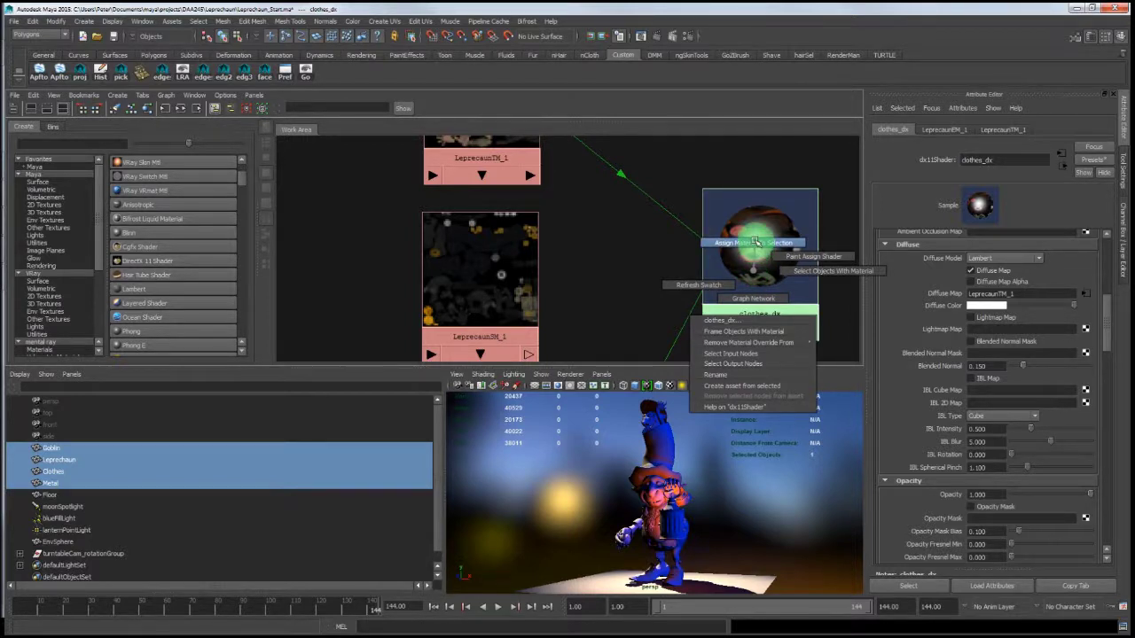
{"action": "left_click", "coordinate": [754, 242]}
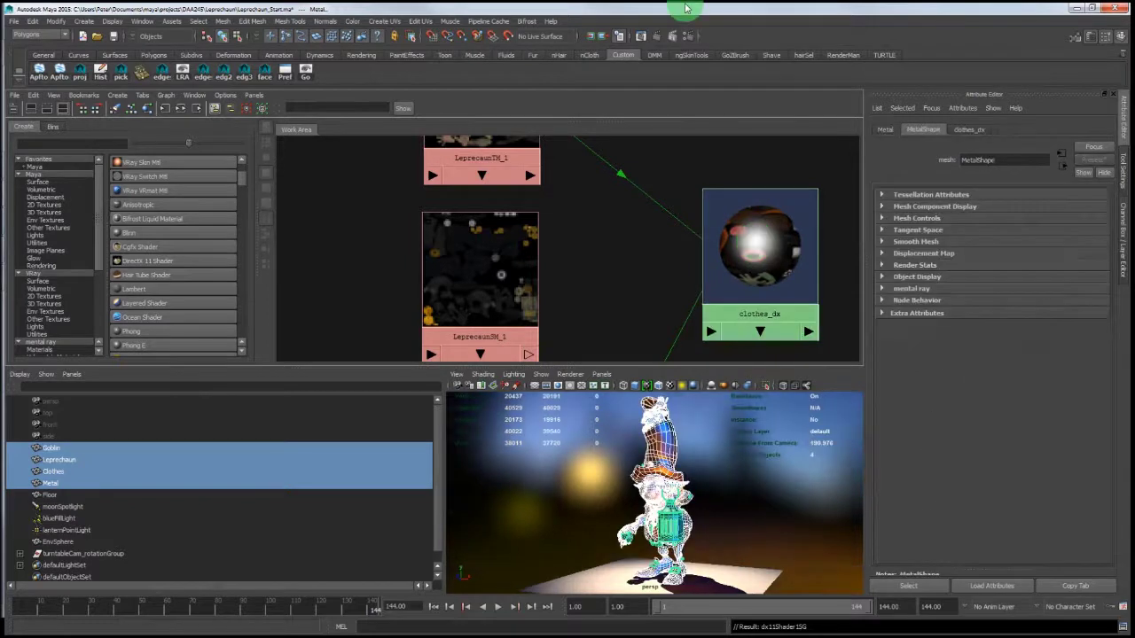
{"action": "left_click", "coordinate": [757, 461]}
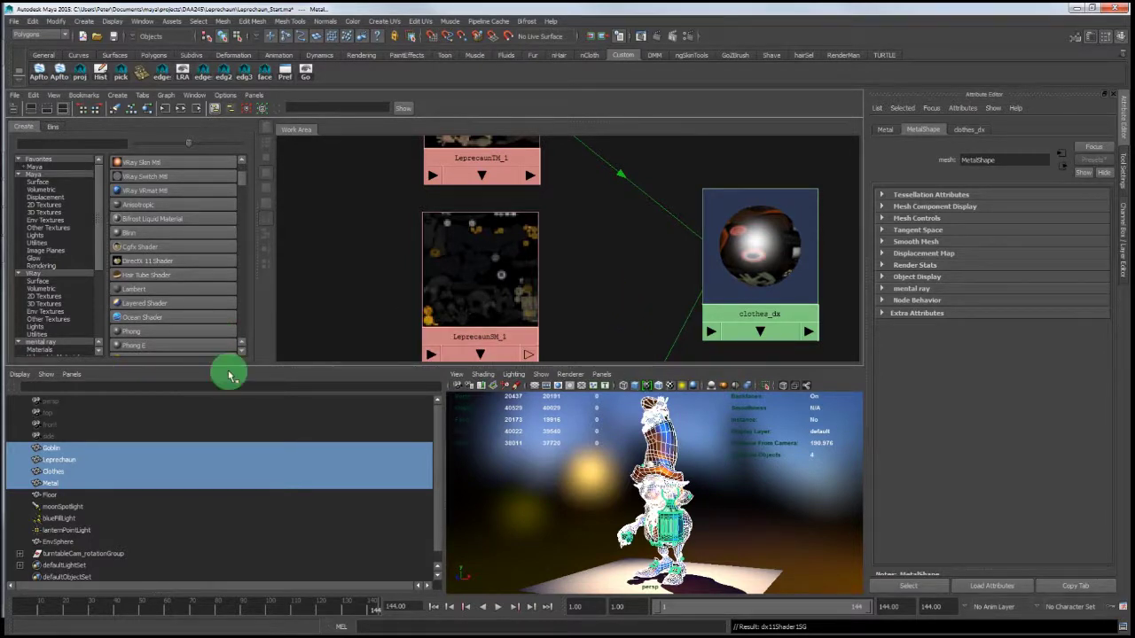
{"action": "left_click", "coordinate": [621, 275]}
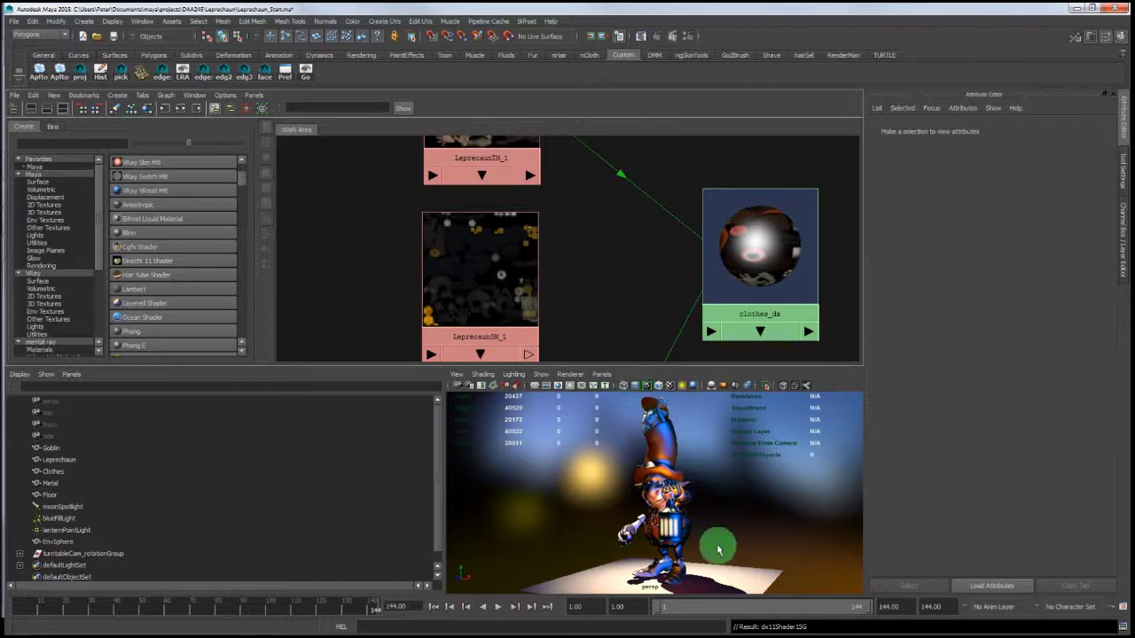
{"action": "left_click_drag", "start_coordinate": [719, 522], "coordinate": [539, 547], "text": "alt"}
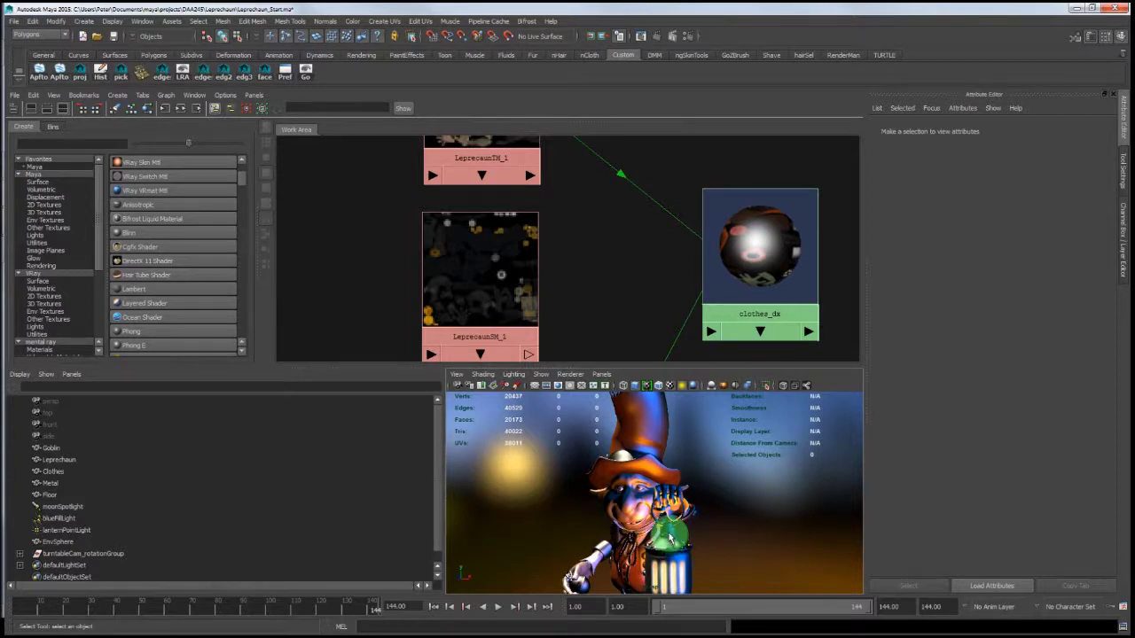
Step: Compare the character in plain shaded, textured and scene-lit display modes, then inspect the lit result from another angle
{"action": "key", "text": "5"}
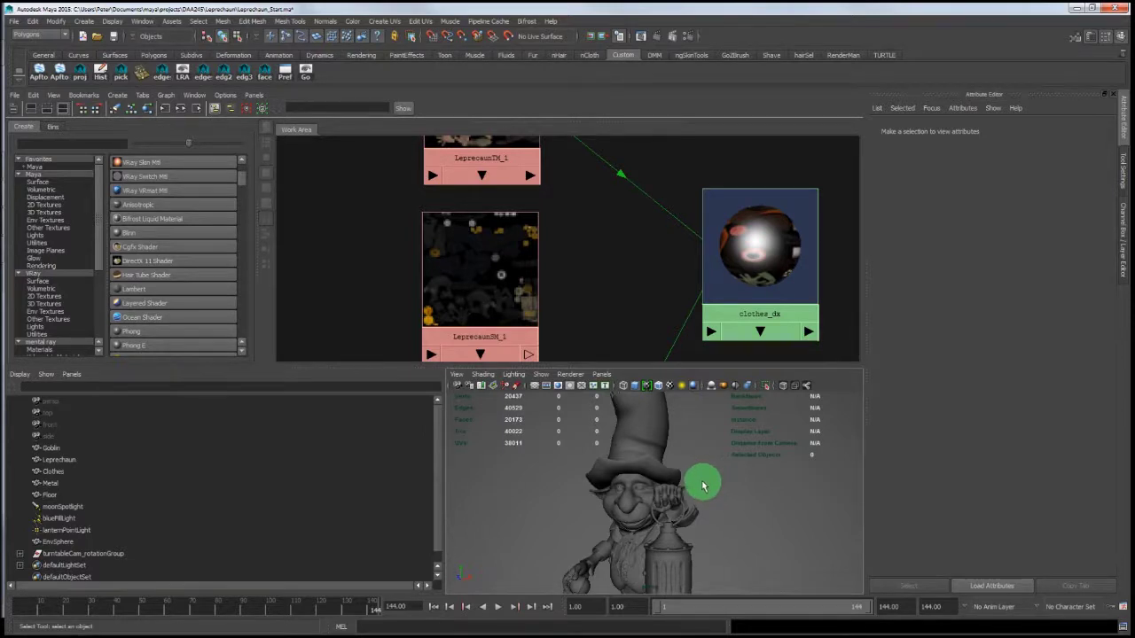
{"action": "key", "text": "6"}
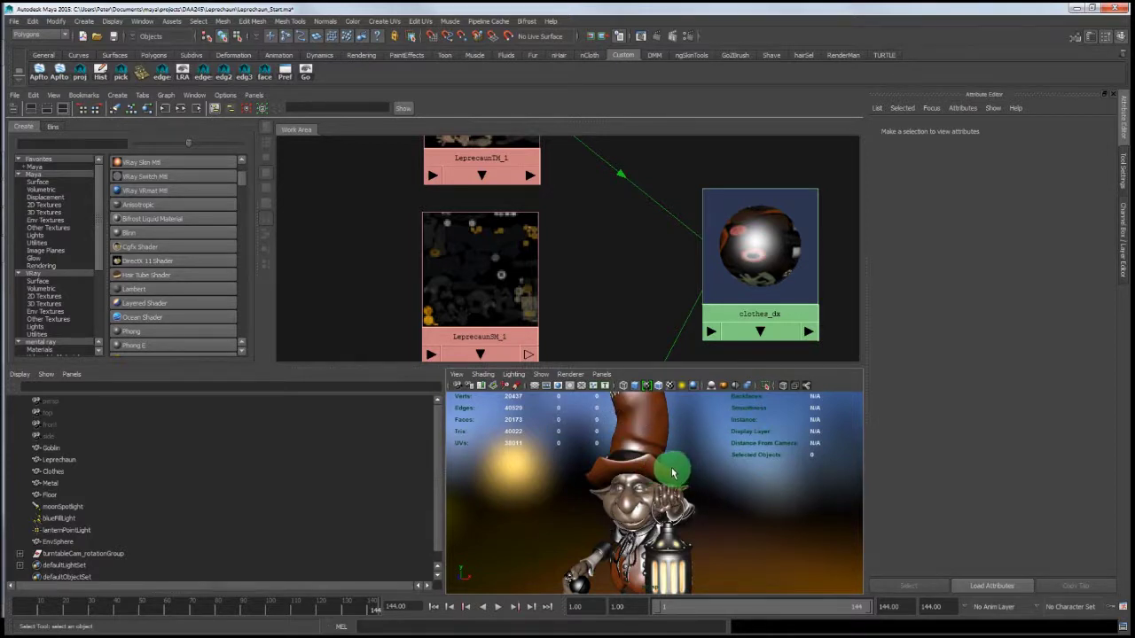
{"action": "key", "text": "7"}
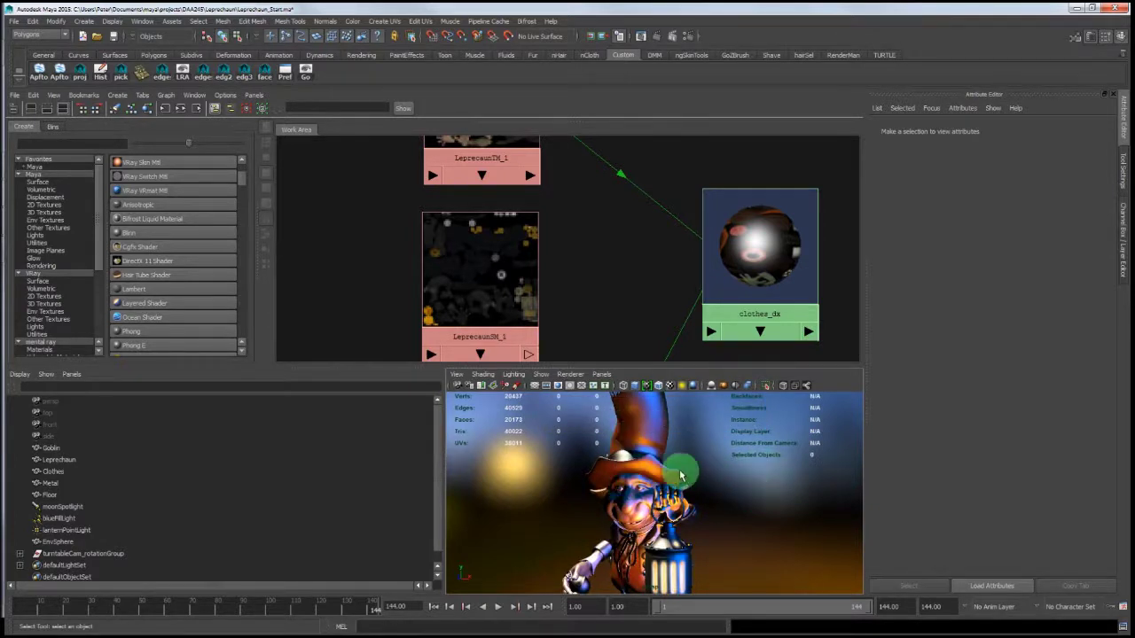
{"action": "left_click_drag", "start_coordinate": [719, 508], "coordinate": [672, 525], "text": "alt"}
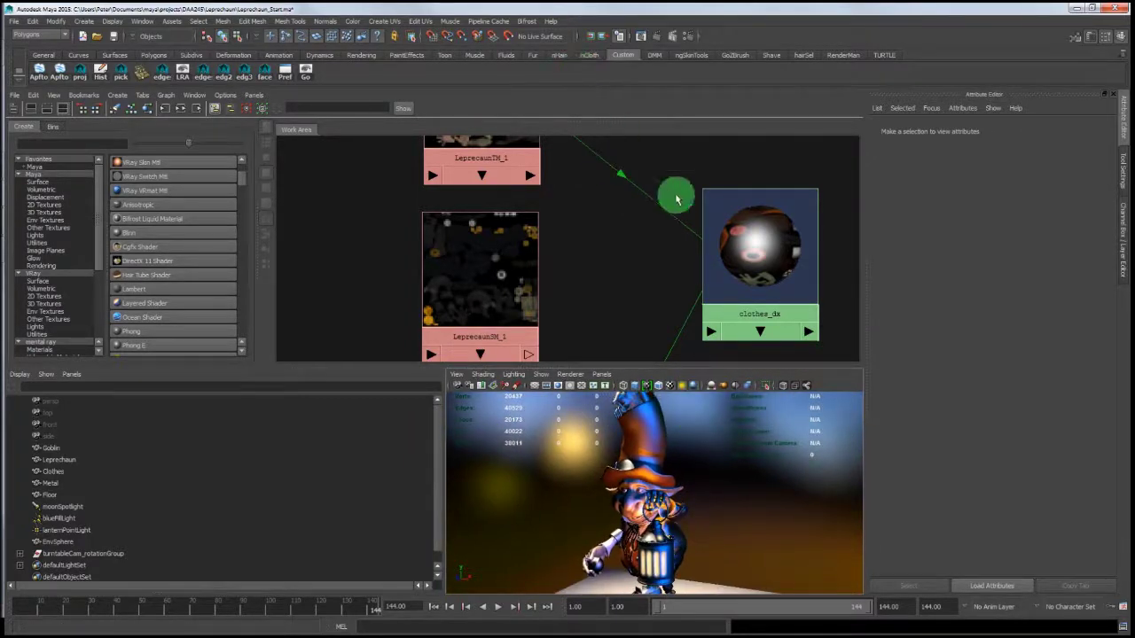
Step: Connect the nightEnv_1 texture to the diffuse IBL 2D Map of the clothes_dx shader
{"action": "left_click", "coordinate": [749, 259]}
{"action": "mouse_move", "coordinate": [748, 258]}
{"action": "middle_mouse_down"}
{"action": "mouse_move", "coordinate": [520, 233]}
{"action": "mouse_move", "coordinate": [591, 274]}
{"action": "mouse_move", "coordinate": [625, 270]}
{"action": "middle_mouse_up"}
{"action": "right_click_drag", "start_coordinate": [625, 271], "coordinate": [517, 271], "text": "alt"}
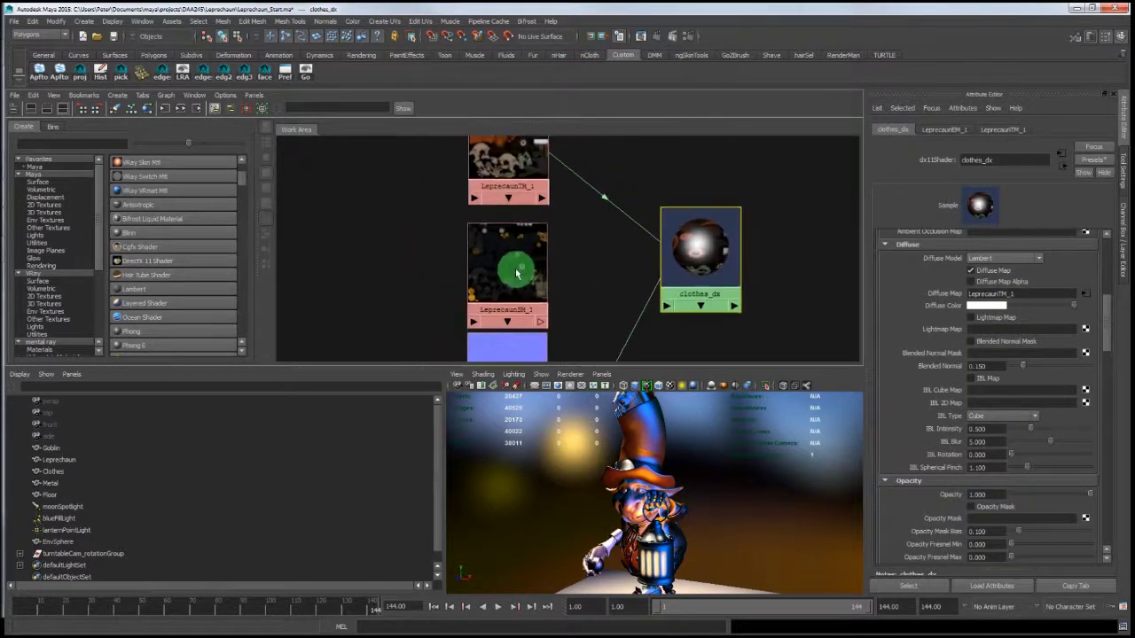
{"action": "middle_click_drag", "start_coordinate": [539, 279], "coordinate": [551, 158], "text": "alt"}
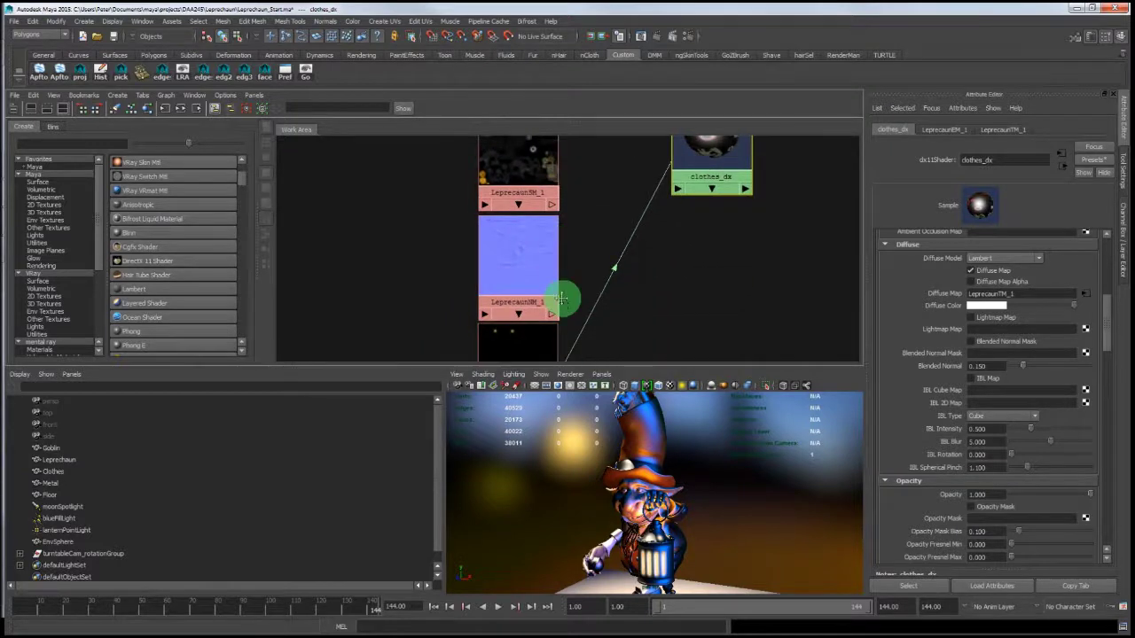
{"action": "middle_click_drag", "start_coordinate": [561, 299], "coordinate": [542, 436], "text": "alt"}
{"action": "middle_click_drag", "start_coordinate": [558, 235], "coordinate": [562, 278], "text": "alt"}
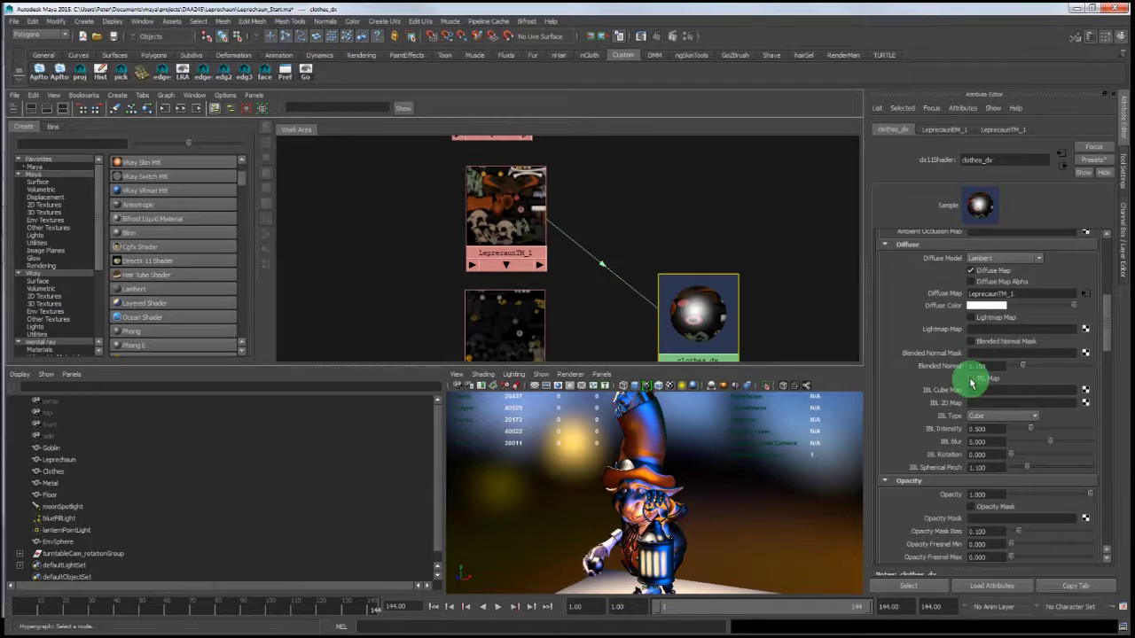
{"action": "middle_click_drag", "start_coordinate": [603, 213], "coordinate": [589, 281], "text": "alt"}
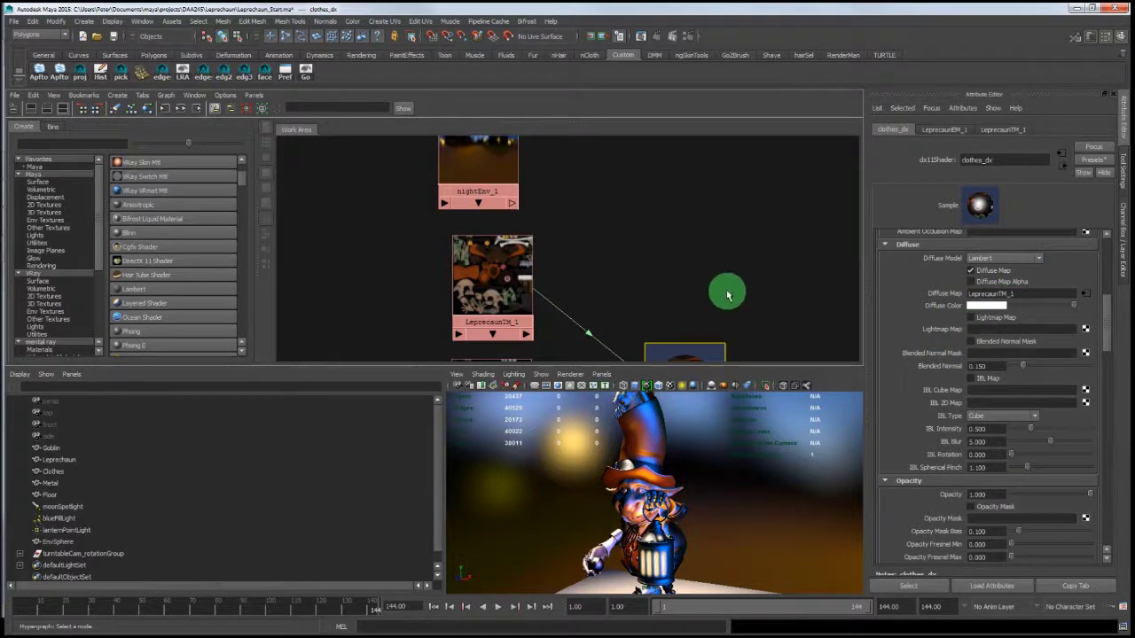
{"action": "middle_click_drag", "start_coordinate": [726, 295], "coordinate": [724, 223], "text": "alt"}
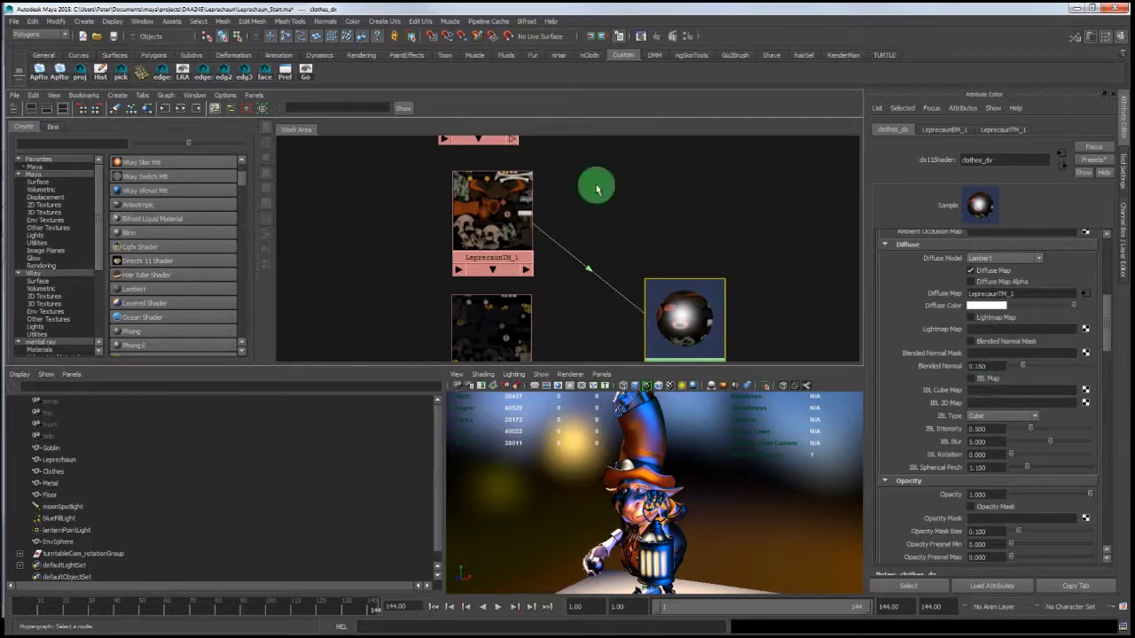
{"action": "middle_click_drag", "start_coordinate": [598, 183], "coordinate": [572, 267], "text": "alt"}
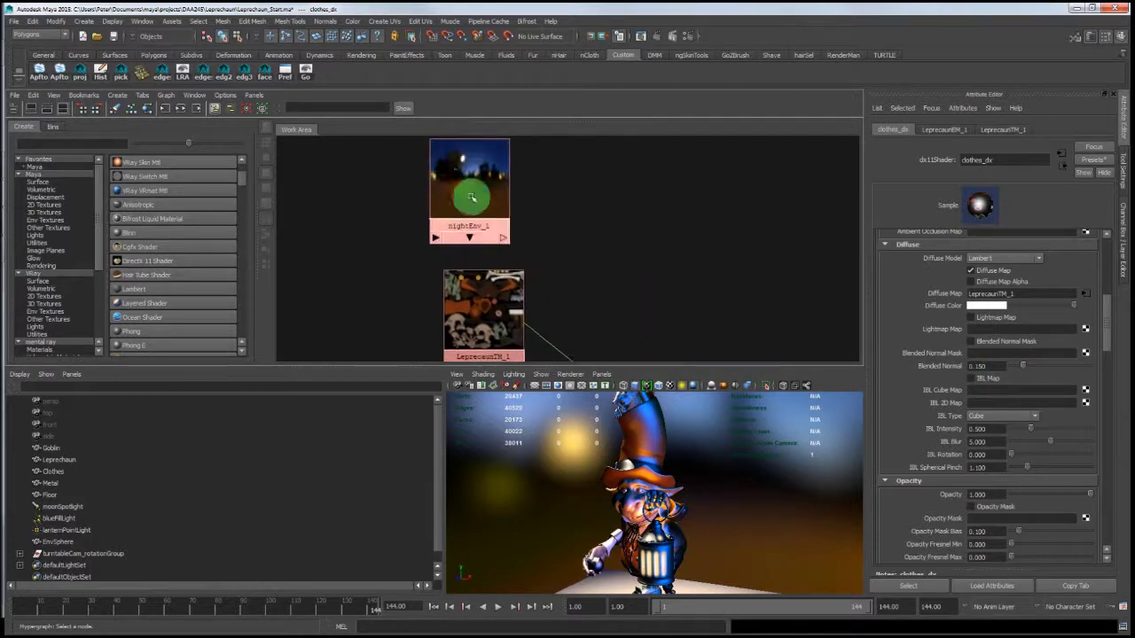
{"action": "middle_click_drag", "start_coordinate": [467, 194], "coordinate": [945, 403]}
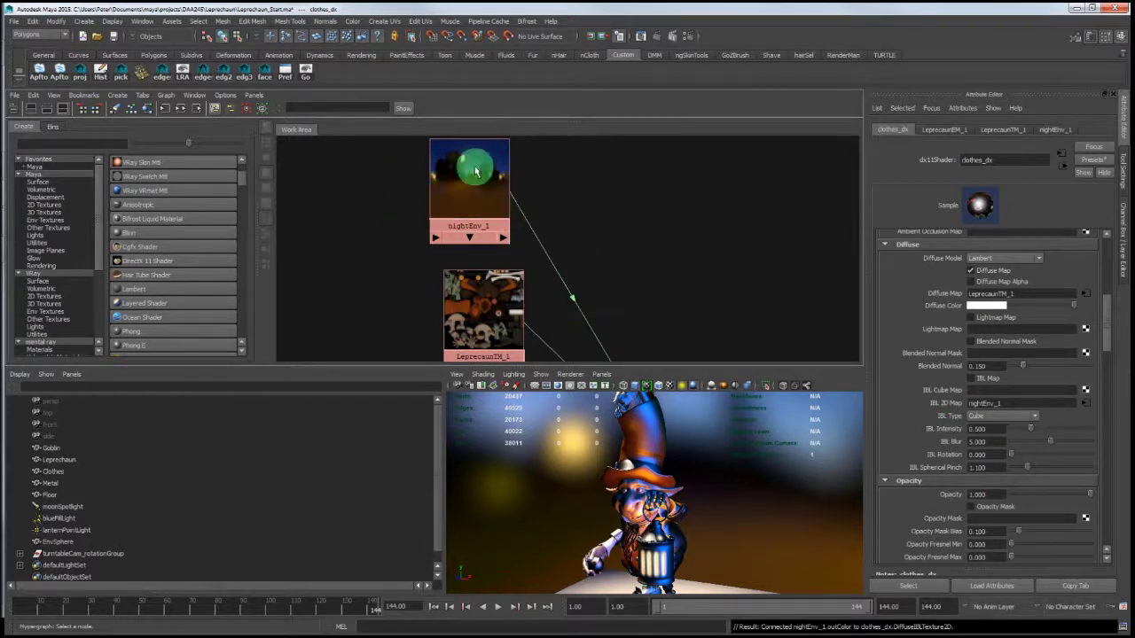
Step: Set the diffuse IBL Type of clothes_dx to 2D LatLong and enable its IBL Map
{"action": "middle_click_drag", "start_coordinate": [600, 218], "coordinate": [599, 177], "text": "alt"}
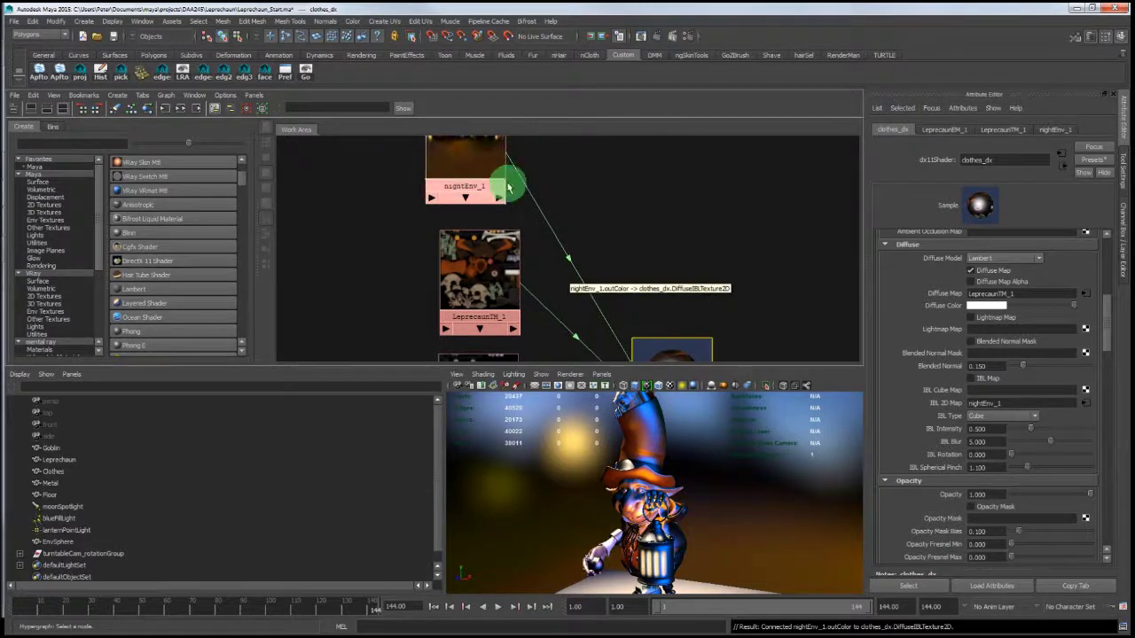
{"action": "middle_click_drag", "start_coordinate": [620, 197], "coordinate": [565, 125], "text": "alt"}
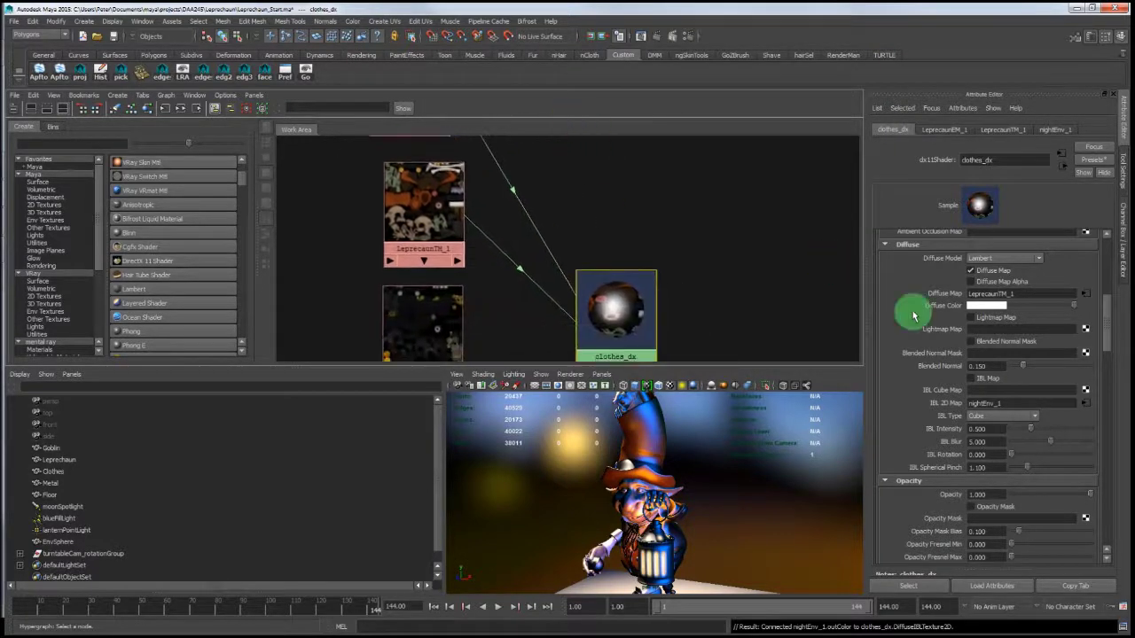
{"action": "left_click", "coordinate": [947, 409]}
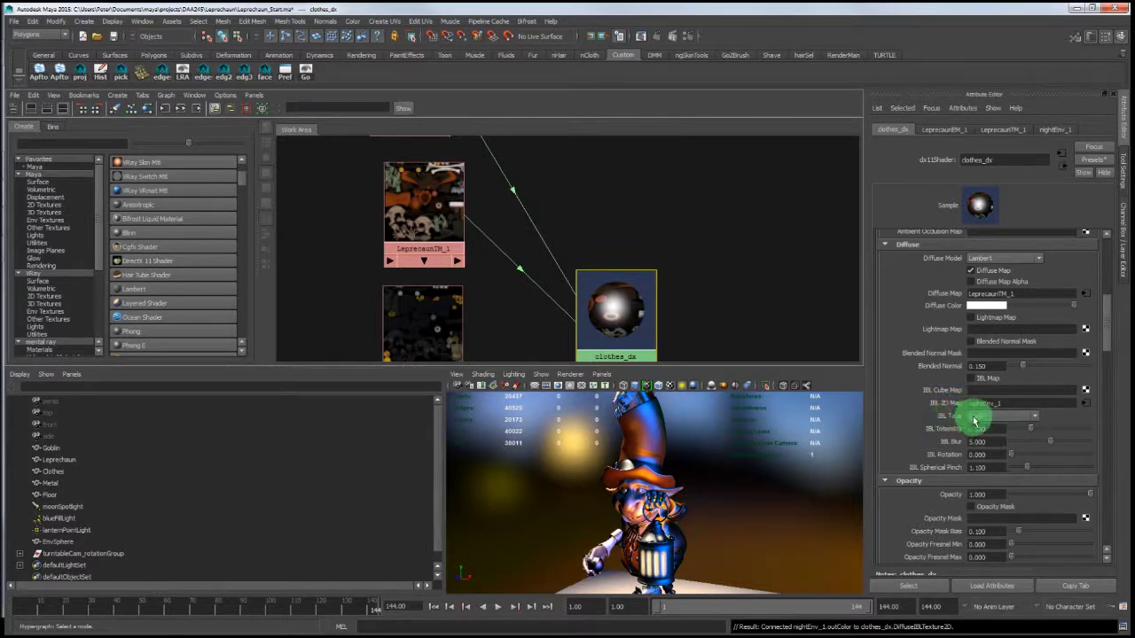
{"action": "left_click", "coordinate": [975, 417]}
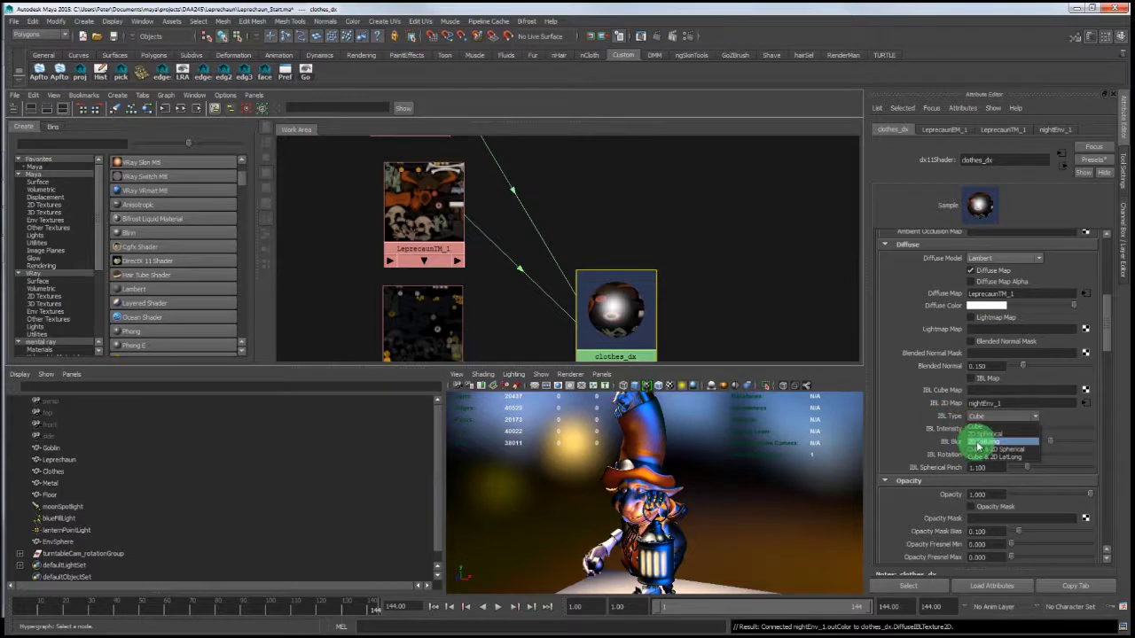
{"action": "left_click", "coordinate": [978, 444]}
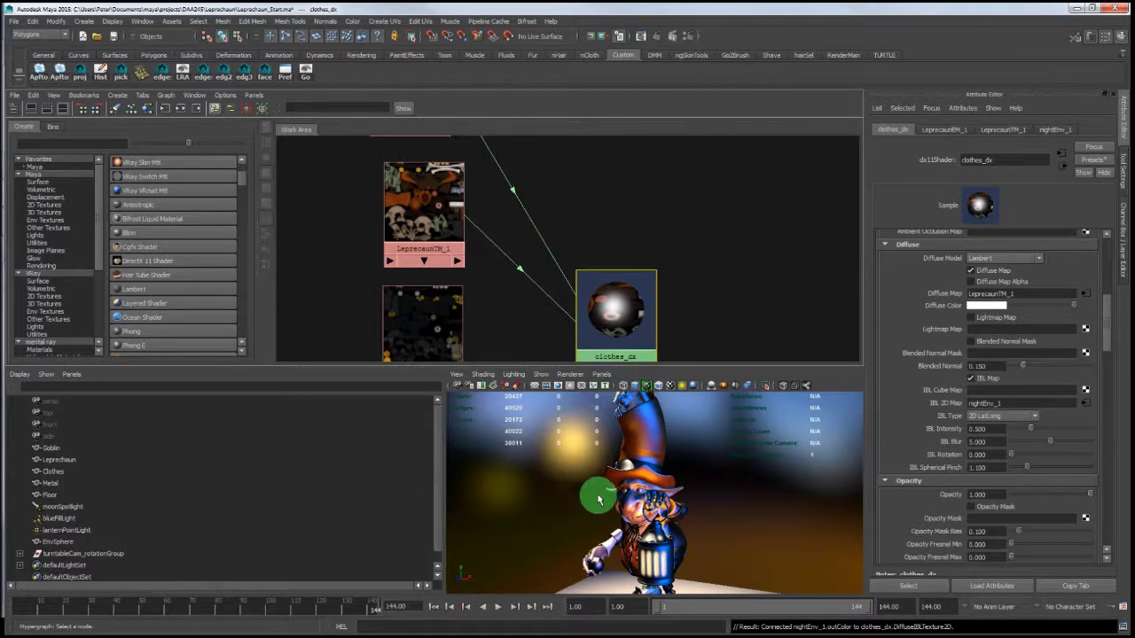
Step: Raise the diffuse IBL Intensity of clothes_dx to 2.000 and inspect the environment lighting on the character's face
{"action": "mouse_move", "coordinate": [597, 494]}
{"action": "left_mouse_down", "text": "alt"}
{"action": "mouse_move", "coordinate": [497, 492]}
{"action": "mouse_move", "coordinate": [763, 482]}
{"action": "left_mouse_up", "text": "alt"}
{"action": "left_click", "coordinate": [1031, 433]}
{"action": "left_click_drag", "start_coordinate": [1038, 435], "coordinate": [1130, 425]}
{"action": "mouse_move", "coordinate": [770, 481]}
{"action": "left_mouse_down", "text": "alt"}
{"action": "mouse_move", "coordinate": [441, 486]}
{"action": "mouse_move", "coordinate": [524, 472]}
{"action": "mouse_move", "coordinate": [803, 469]}
{"action": "mouse_move", "coordinate": [762, 464]}
{"action": "mouse_move", "coordinate": [760, 486]}
{"action": "left_mouse_up", "text": "alt"}
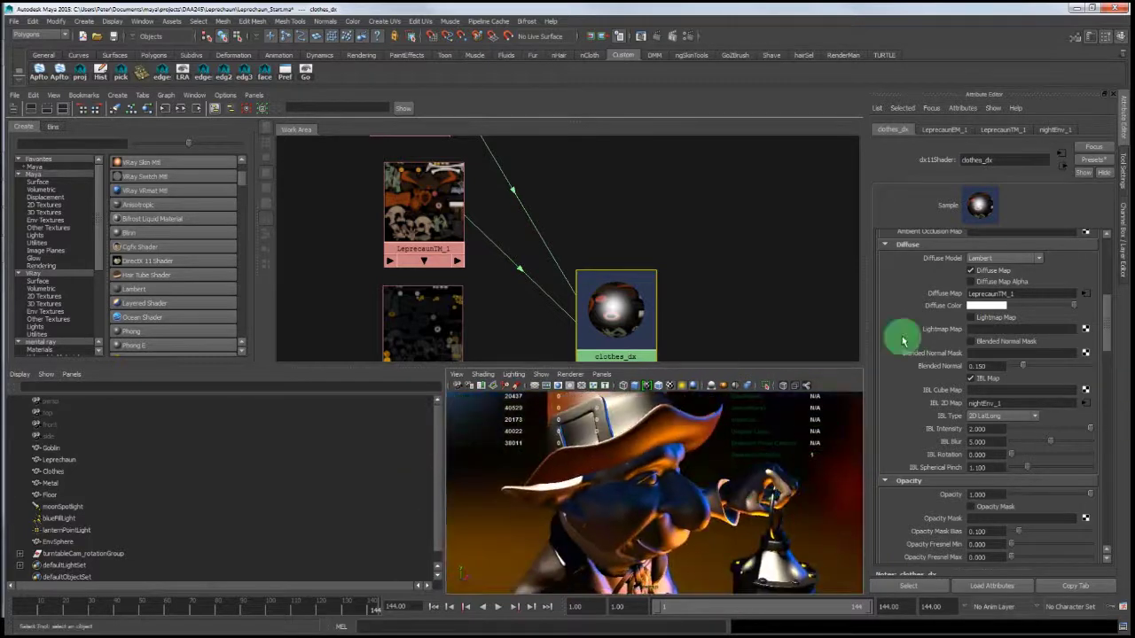
Step: Set the diffuse IBL Blur of clothes_dx to 10
{"action": "double_click", "coordinate": [986, 441]}
{"action": "left_click_drag", "start_coordinate": [961, 443], "coordinate": [917, 434]}
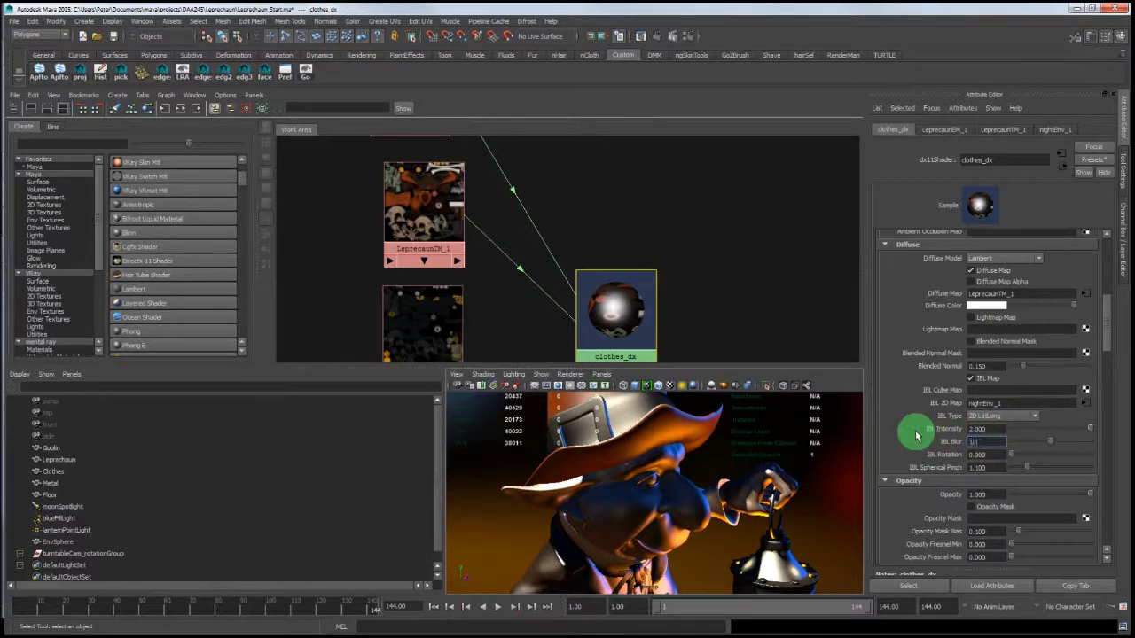
{"action": "left_click_drag", "start_coordinate": [917, 434], "coordinate": [973, 353]}
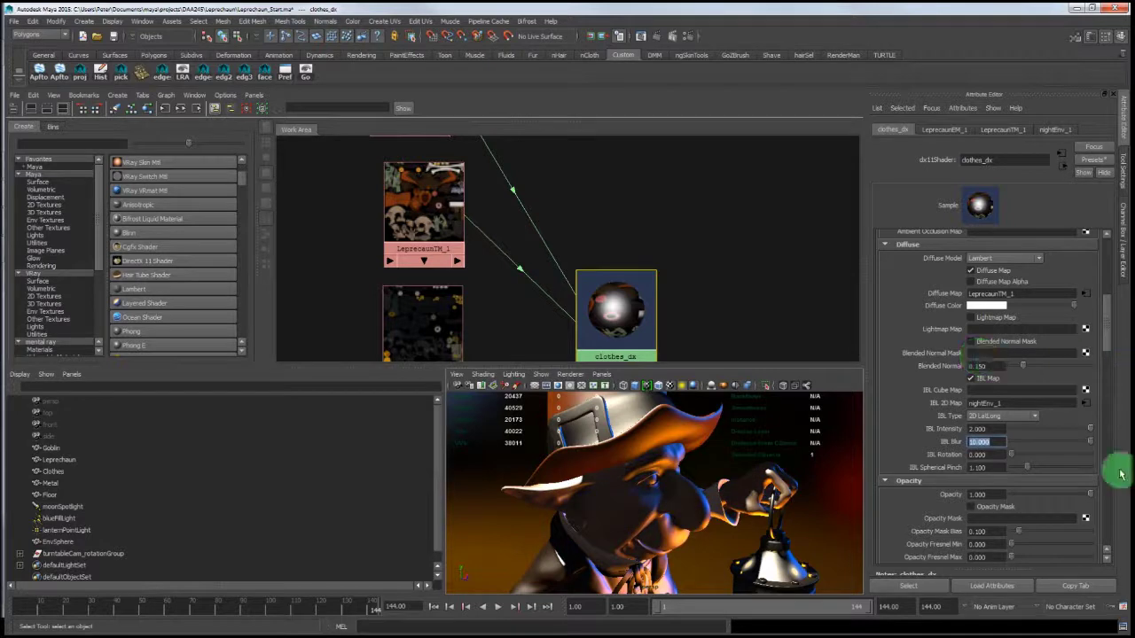
Step: Lower the diffuse IBL Intensity of clothes_dx to about 0.6 while checking the character's face up close
{"action": "left_click_drag", "start_coordinate": [1089, 430], "coordinate": [1039, 434]}
{"action": "left_click_drag", "start_coordinate": [679, 450], "coordinate": [983, 455], "text": "alt"}
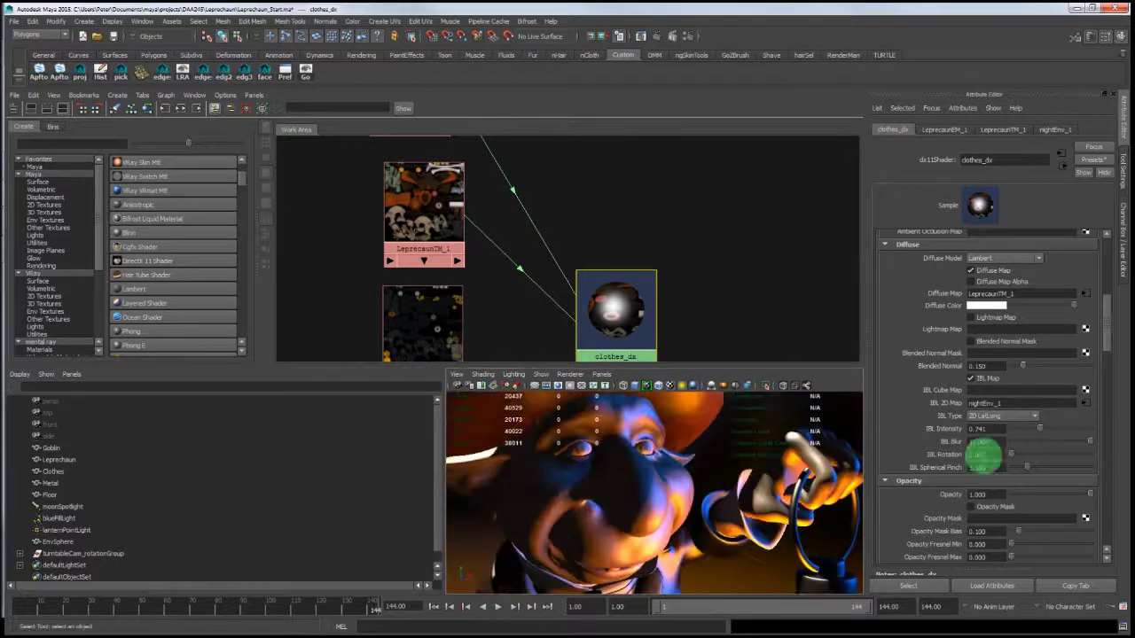
{"action": "left_click_drag", "start_coordinate": [1039, 430], "coordinate": [1008, 432]}
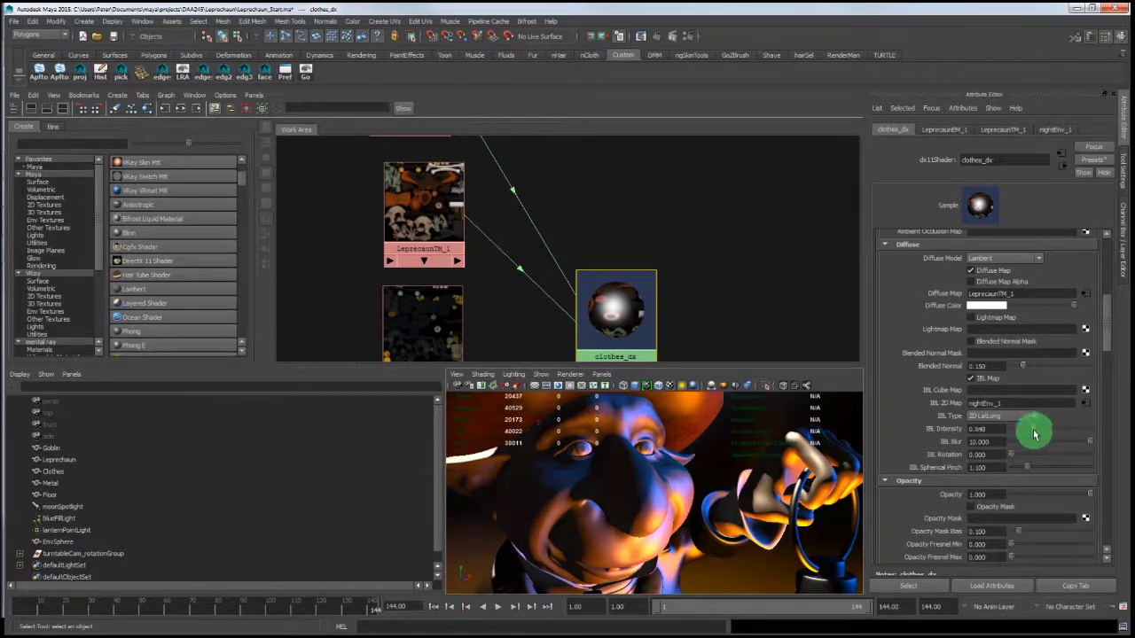
{"action": "left_click_drag", "start_coordinate": [1033, 434], "coordinate": [980, 430]}
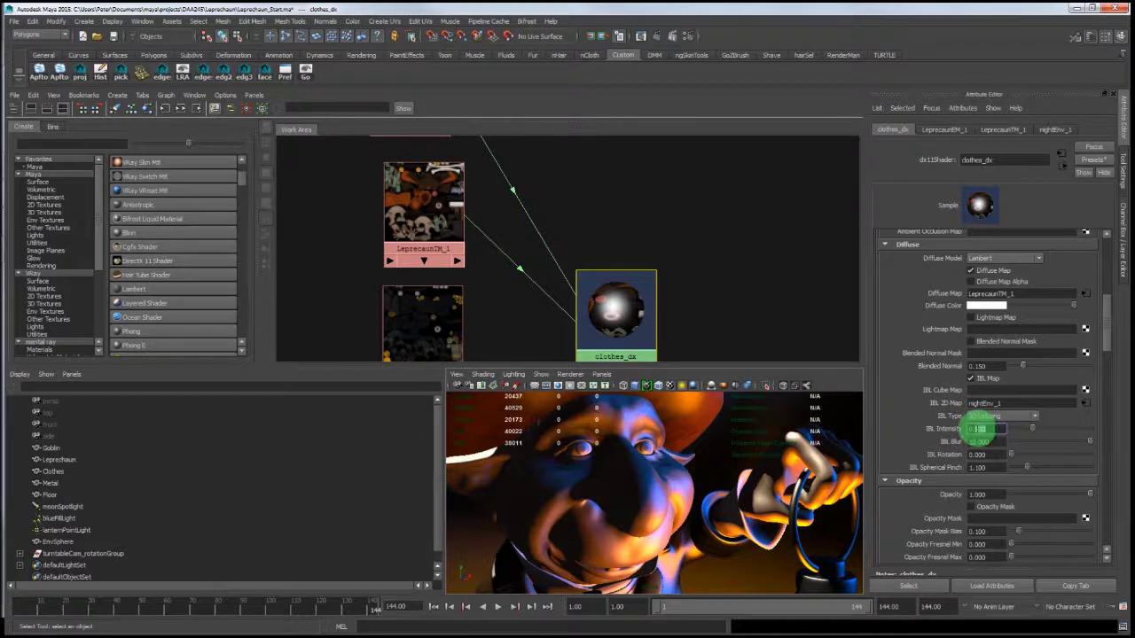